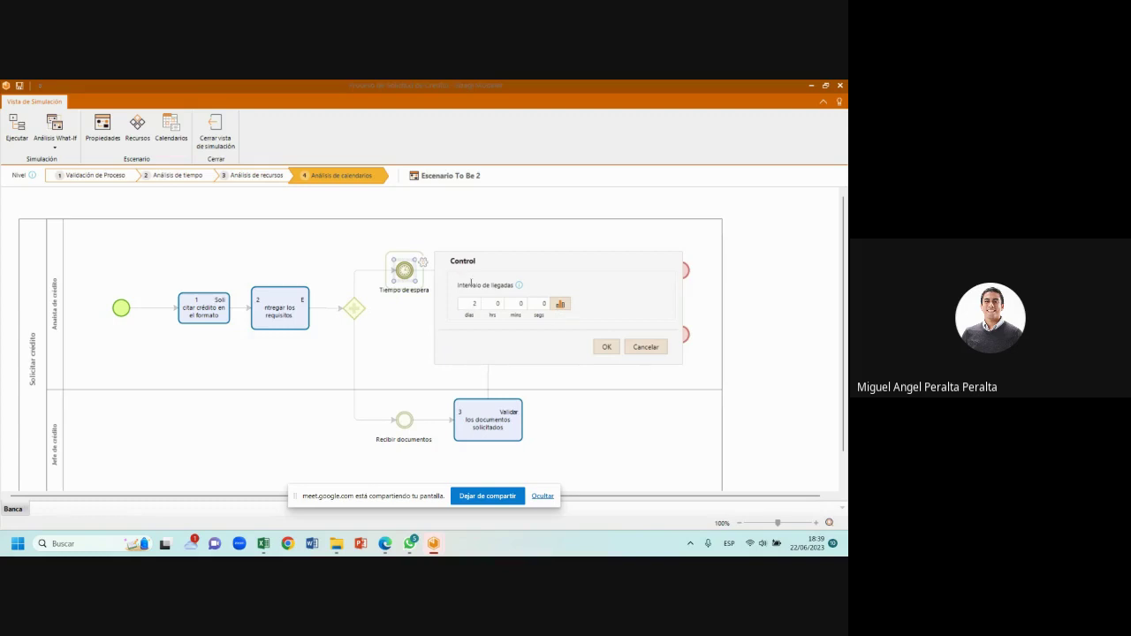
Step: Cancel the wait timer's interval settings and check the resource costs in Escenario To Be 2
click(643, 347)
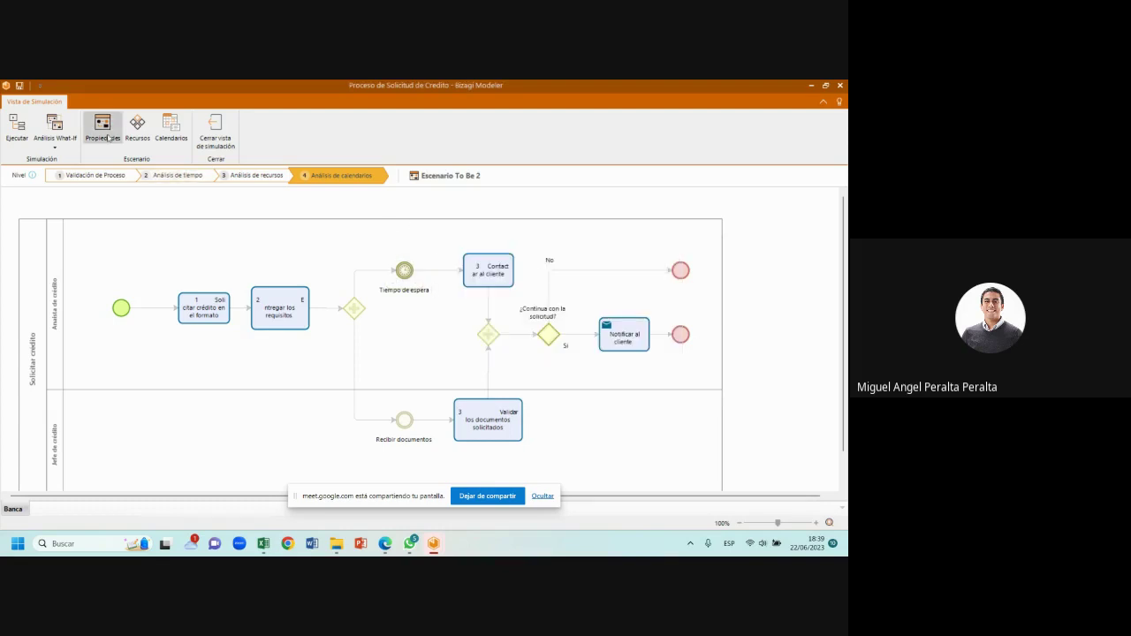
click(137, 128)
click(344, 229)
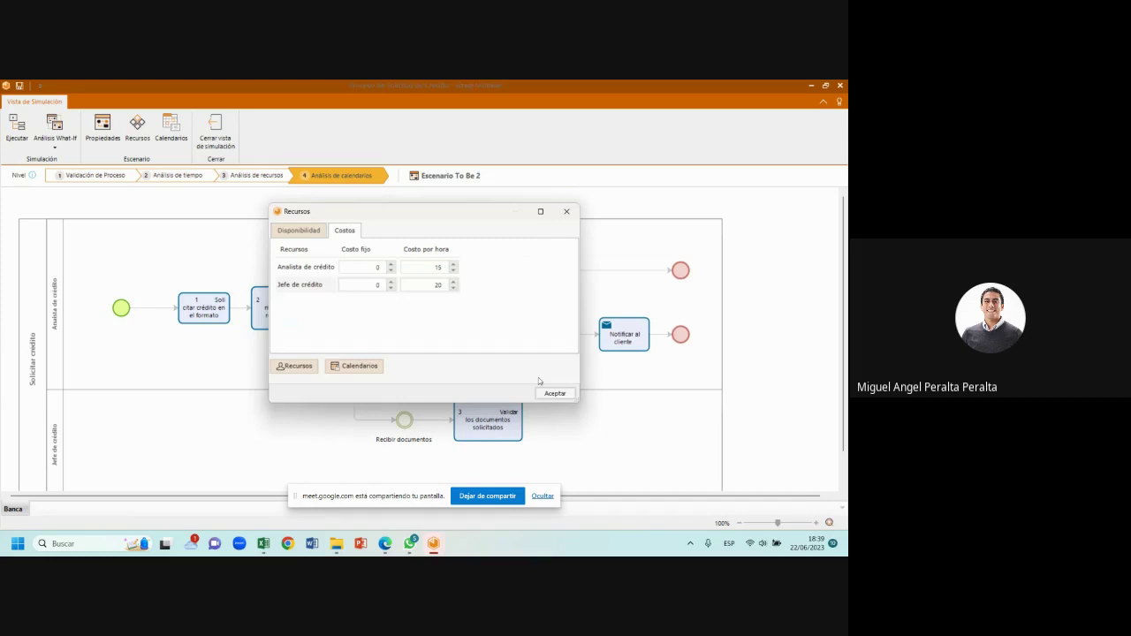
click(554, 394)
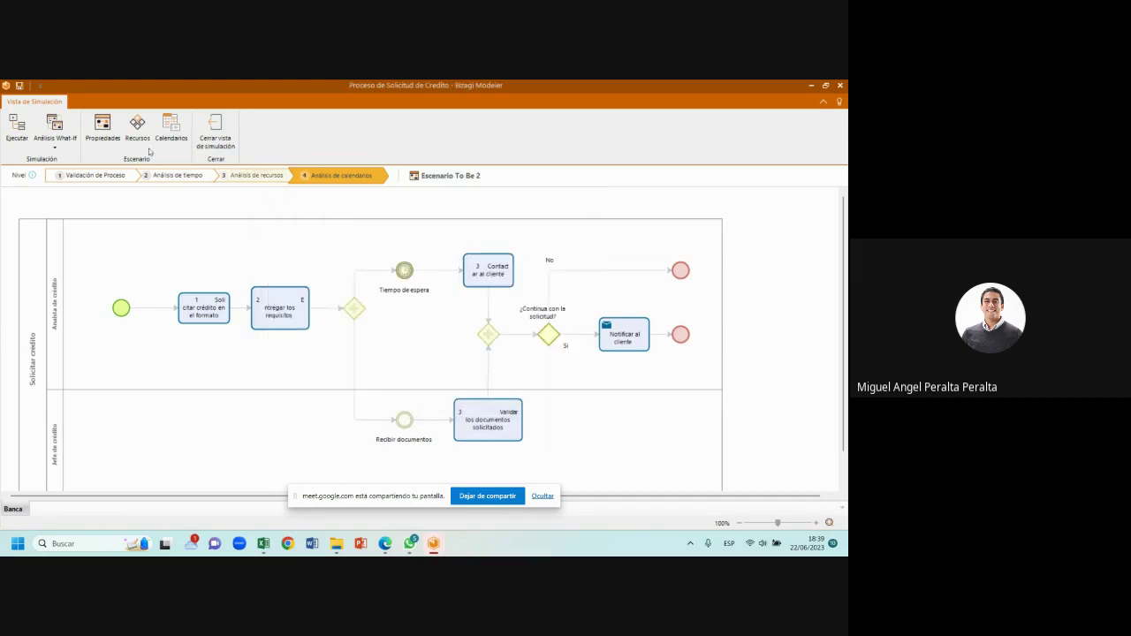
Step: Switch to Escenario As is and check the fixed and hourly costs of its resources
click(55, 132)
click(70, 156)
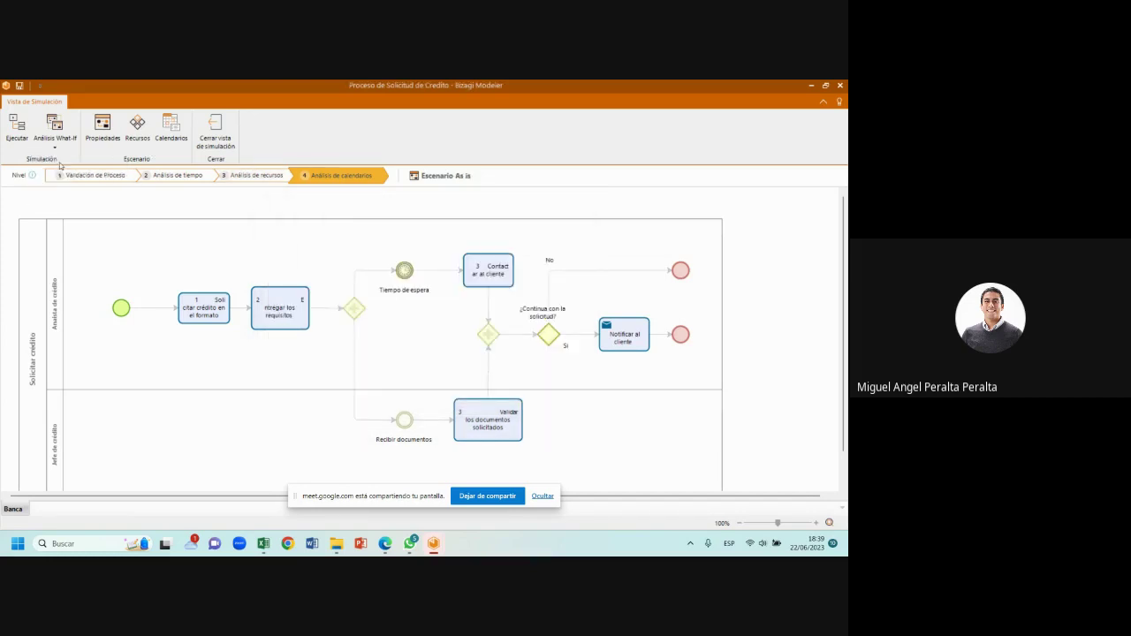
click(139, 129)
click(343, 230)
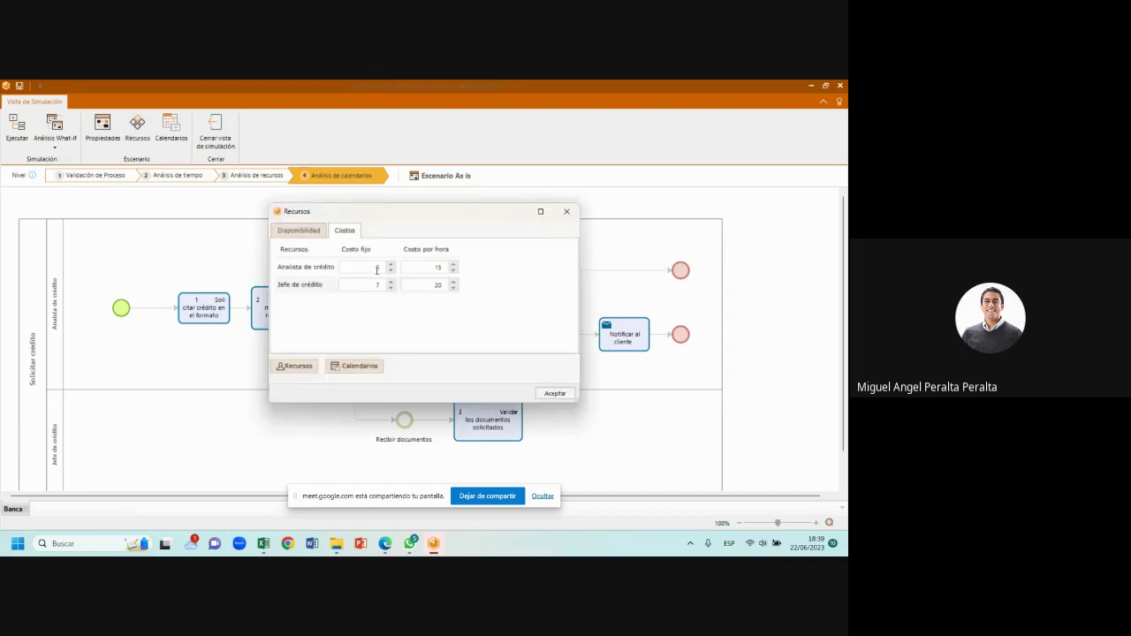
click(553, 393)
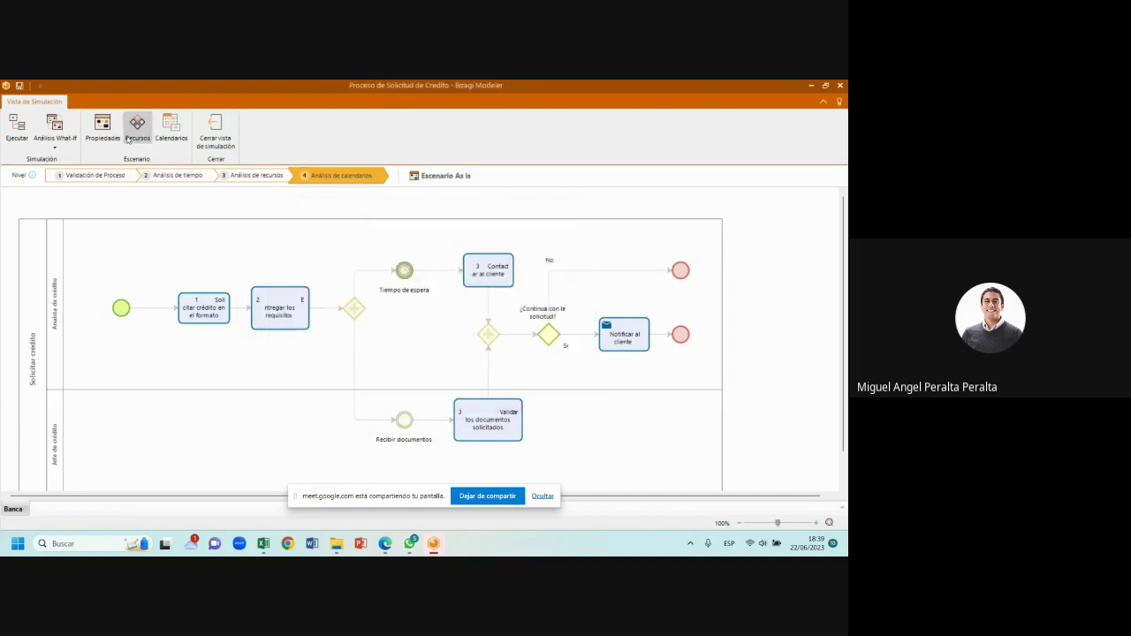
Step: In Escenario To Be 1, set the fixed cost of Analista de crédito to 7 and of Jefe de crédito to 5
click(54, 145)
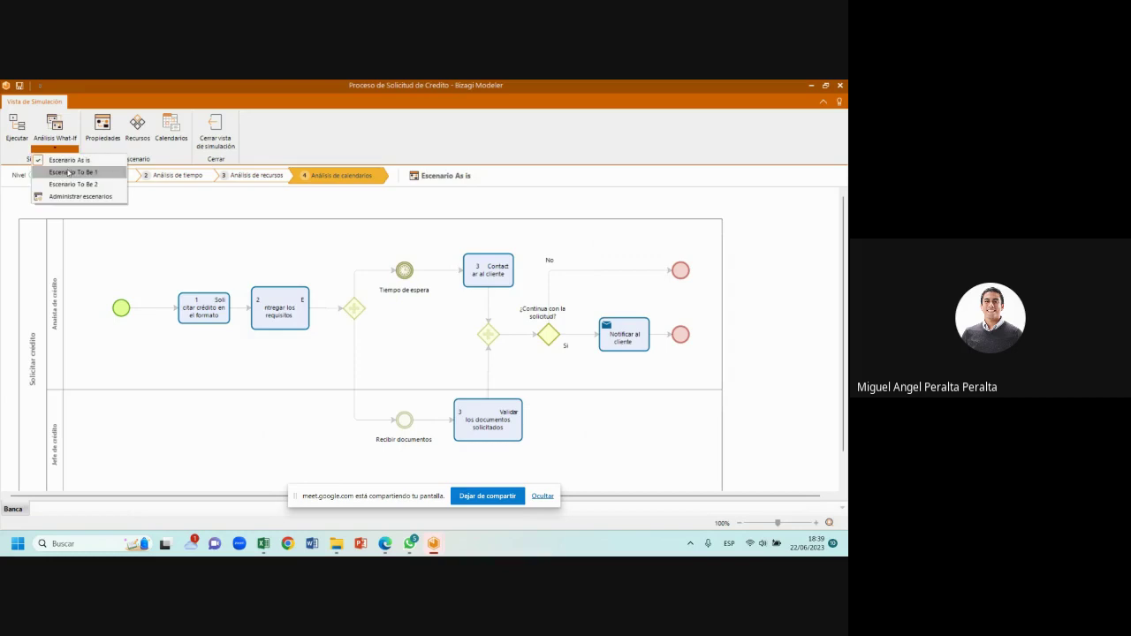
click(69, 172)
click(139, 141)
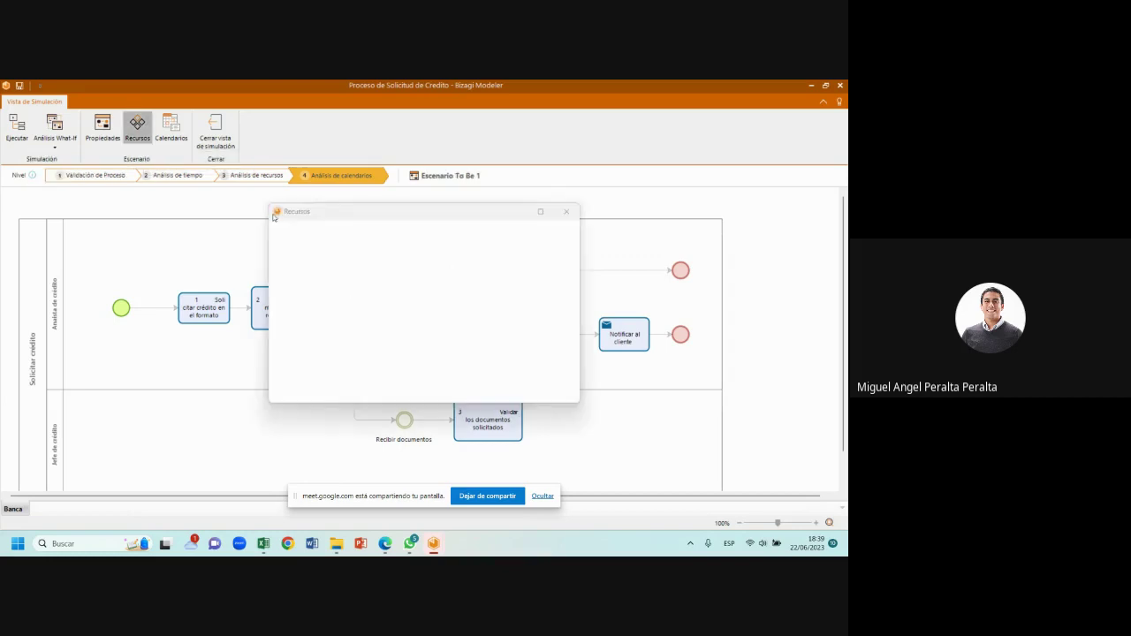
click(346, 230)
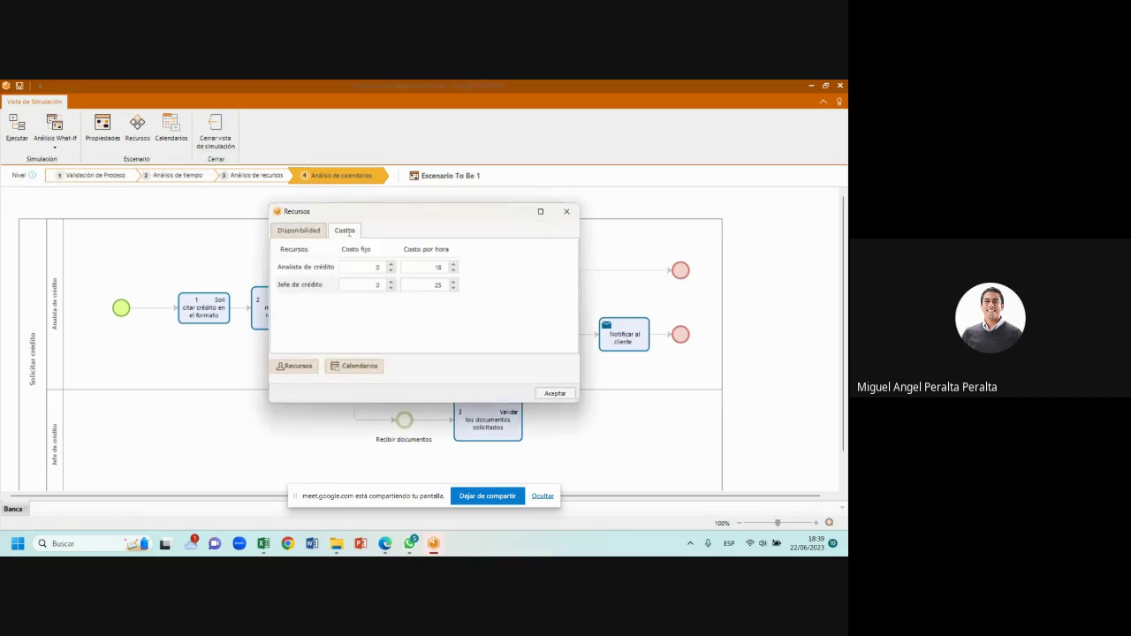
double_click(374, 266)
text(7)
double_click(379, 286)
text(5)
Step: Set the hourly cost of Analista de crédito to 15 and of Jefe de crédito to 20, and accept the resource changes
click(441, 267)
key(BackSpace)
text(5)
double_click(447, 287)
text(20)
click(553, 394)
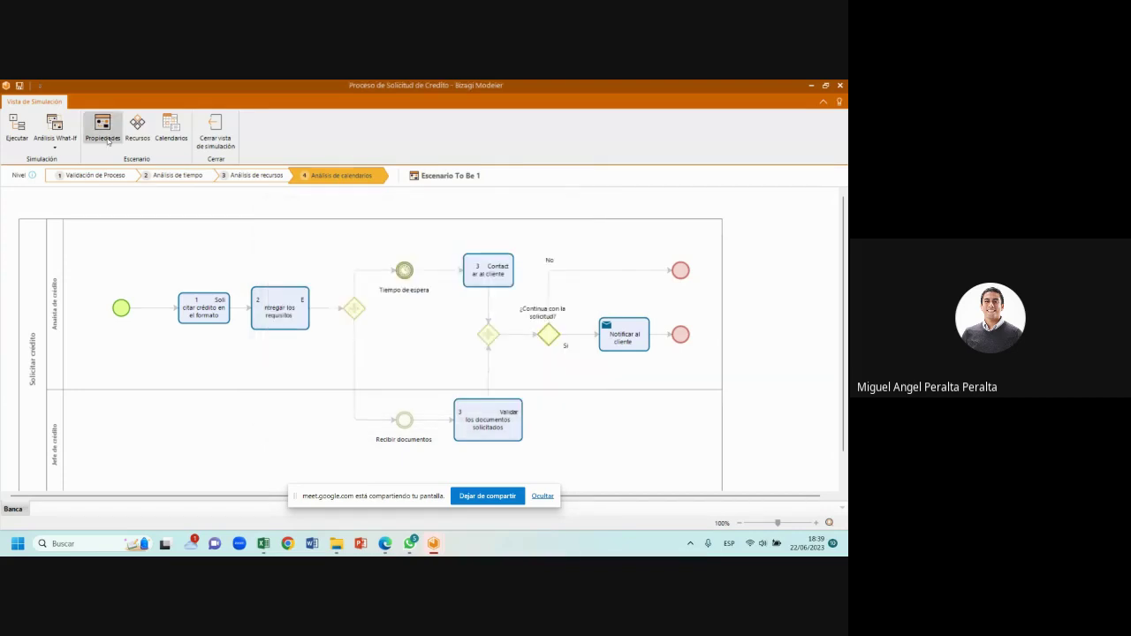
click(128, 138)
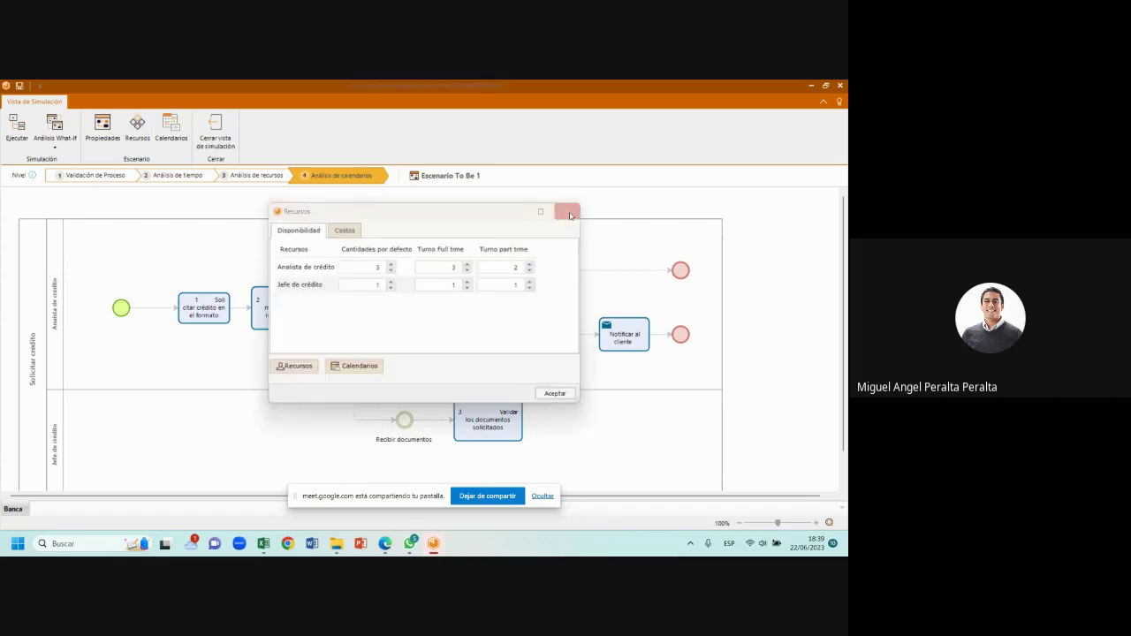
click(566, 212)
Step: In Escenario To Be 2, set the fixed cost of Analista de crédito to 7 and of Jefe de crédito to 5, and save the model
click(62, 147)
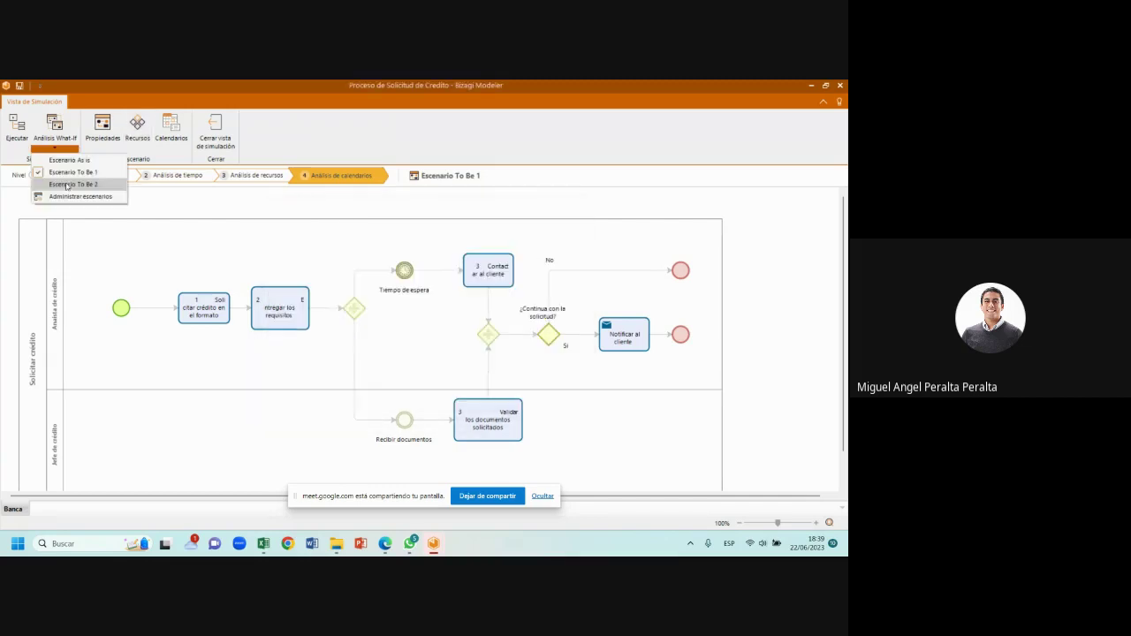
click(66, 185)
click(137, 128)
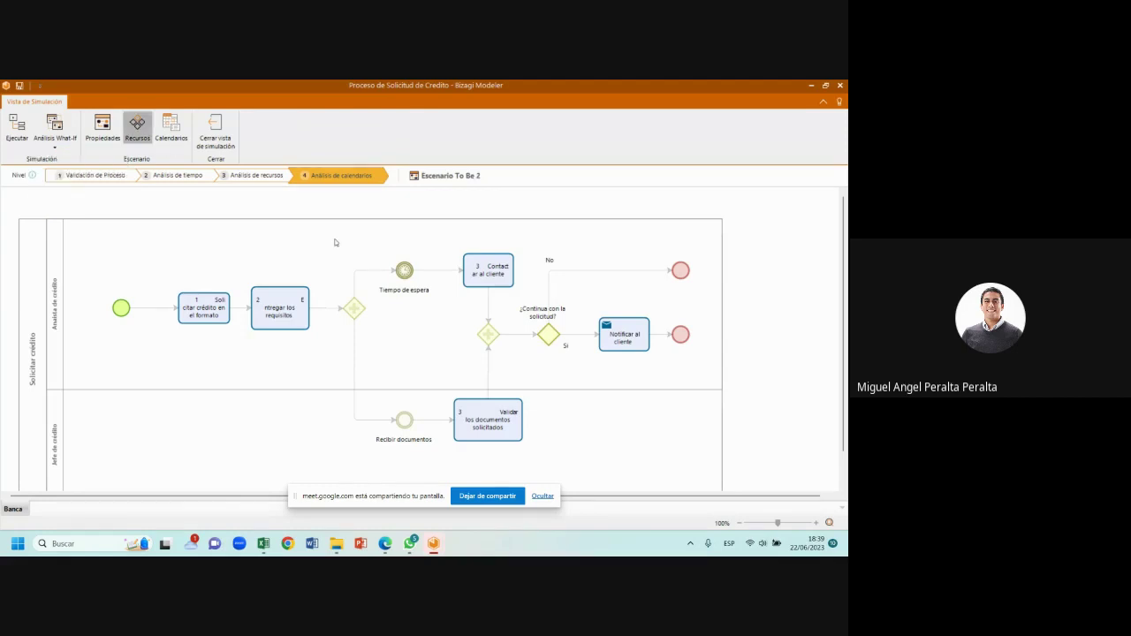
click(345, 231)
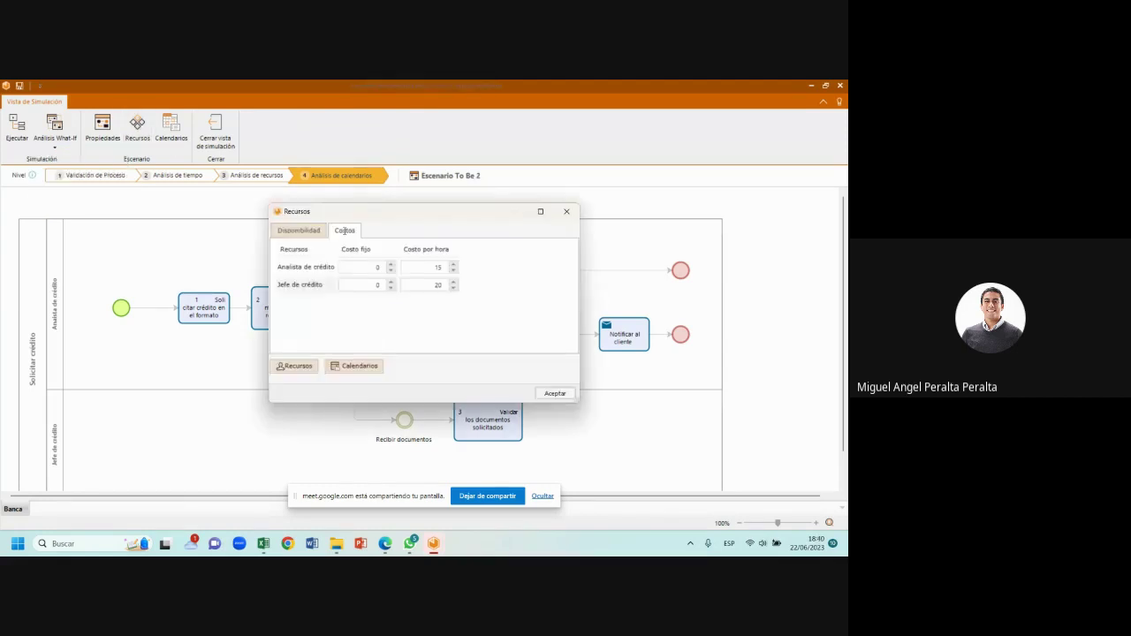
text(7)
double_click(379, 284)
text(5)
key(Return)
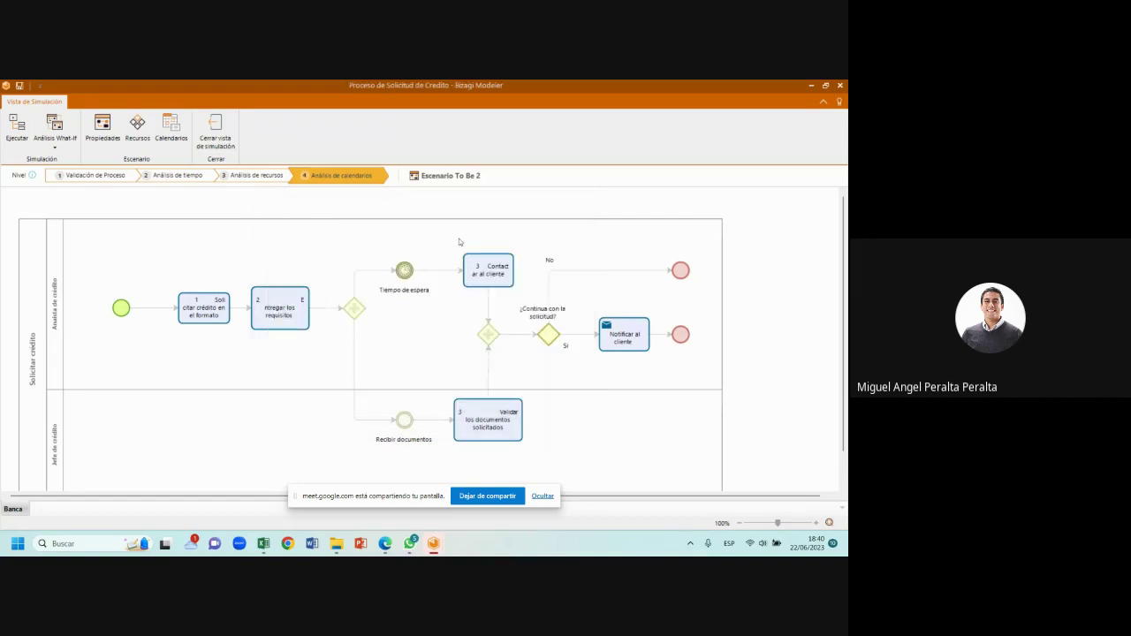
click(18, 86)
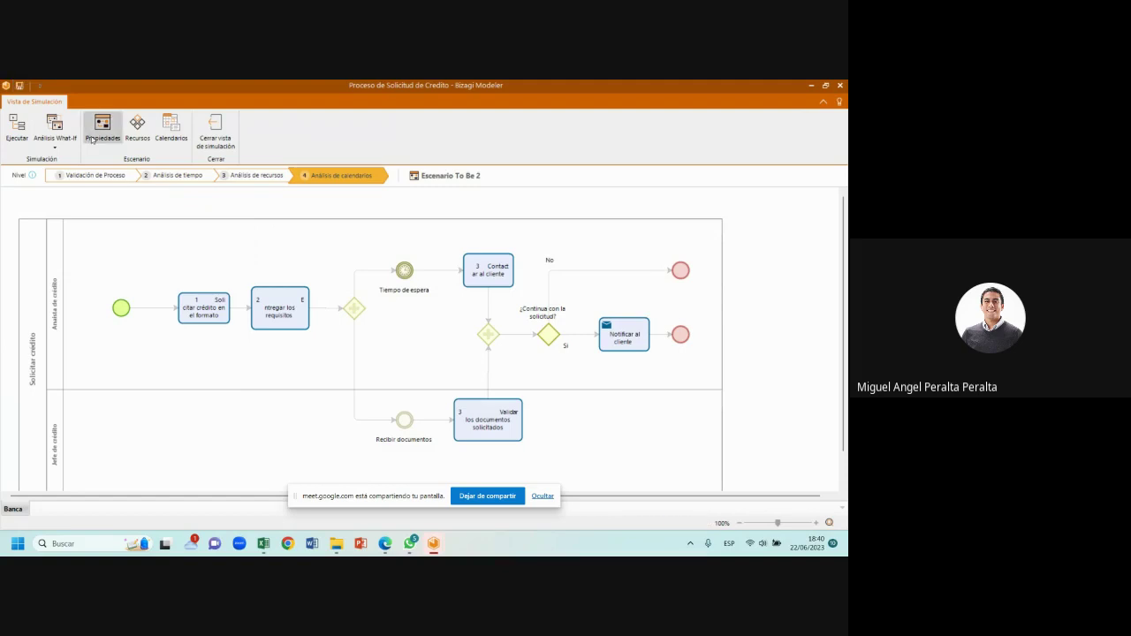
Step: Review the descriptions of the As is, To Be 1 and To Be 2 scenarios in the scenario manager
click(54, 144)
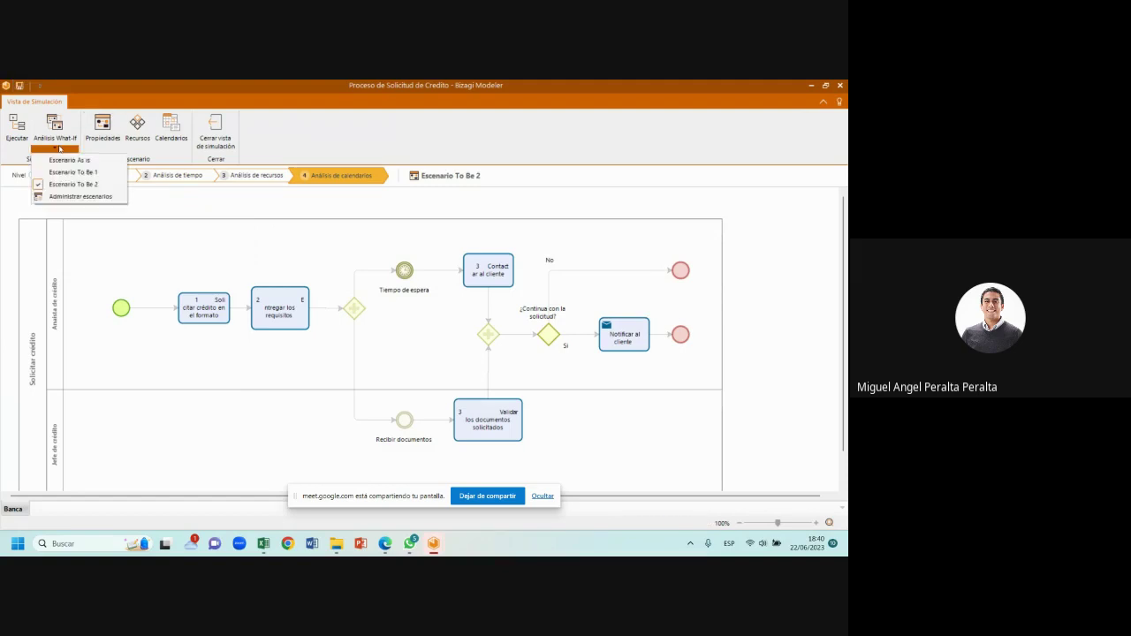
click(52, 198)
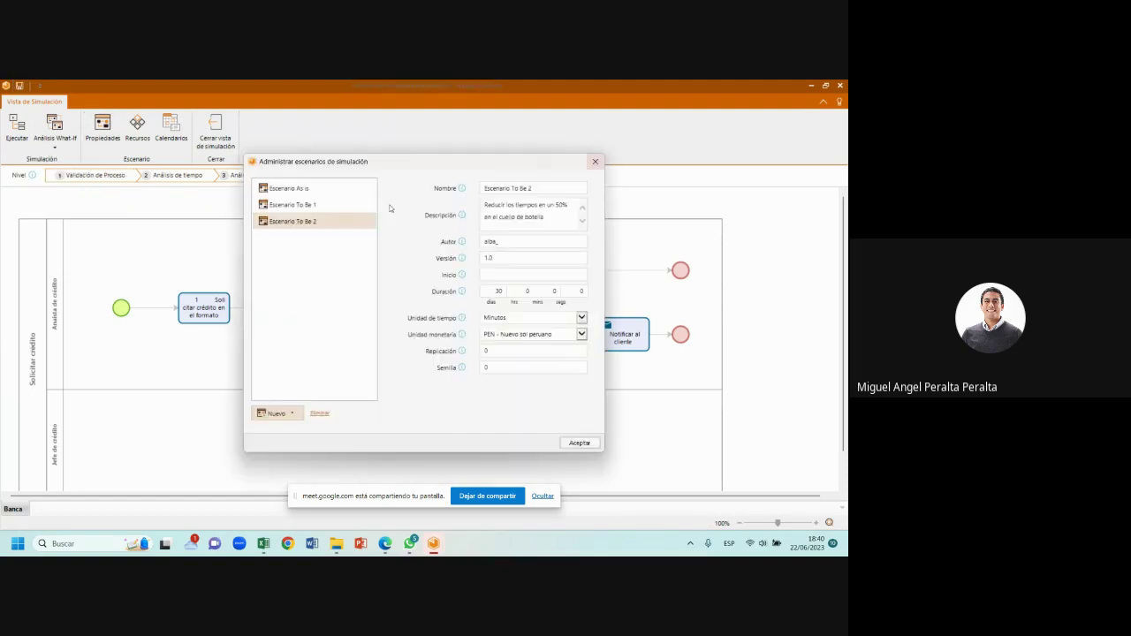
click(332, 203)
click(324, 190)
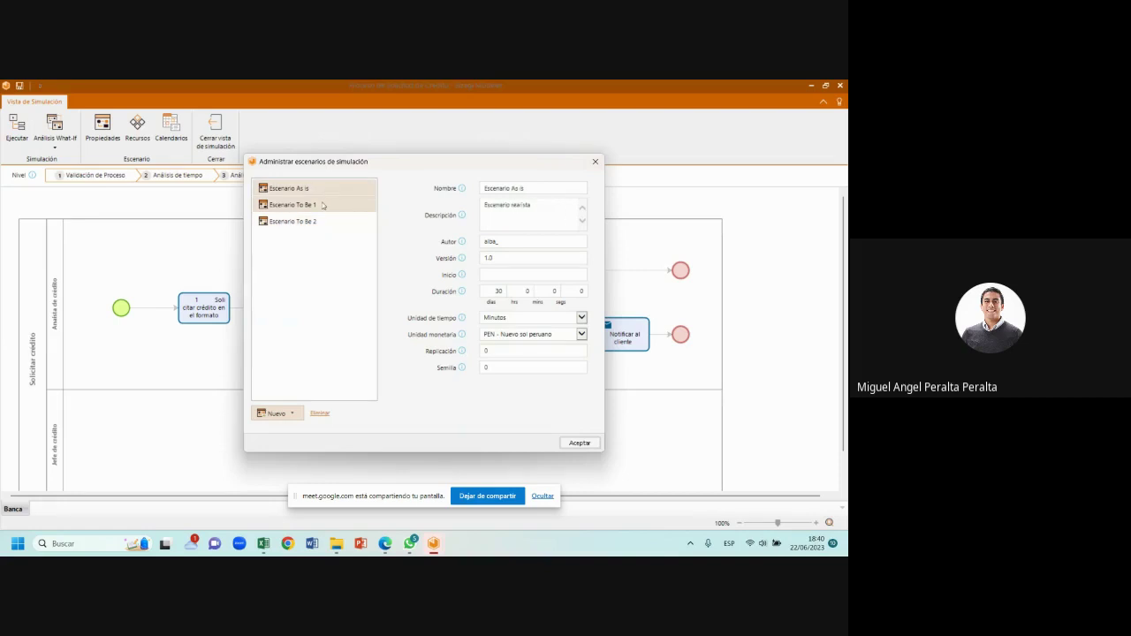
click(323, 205)
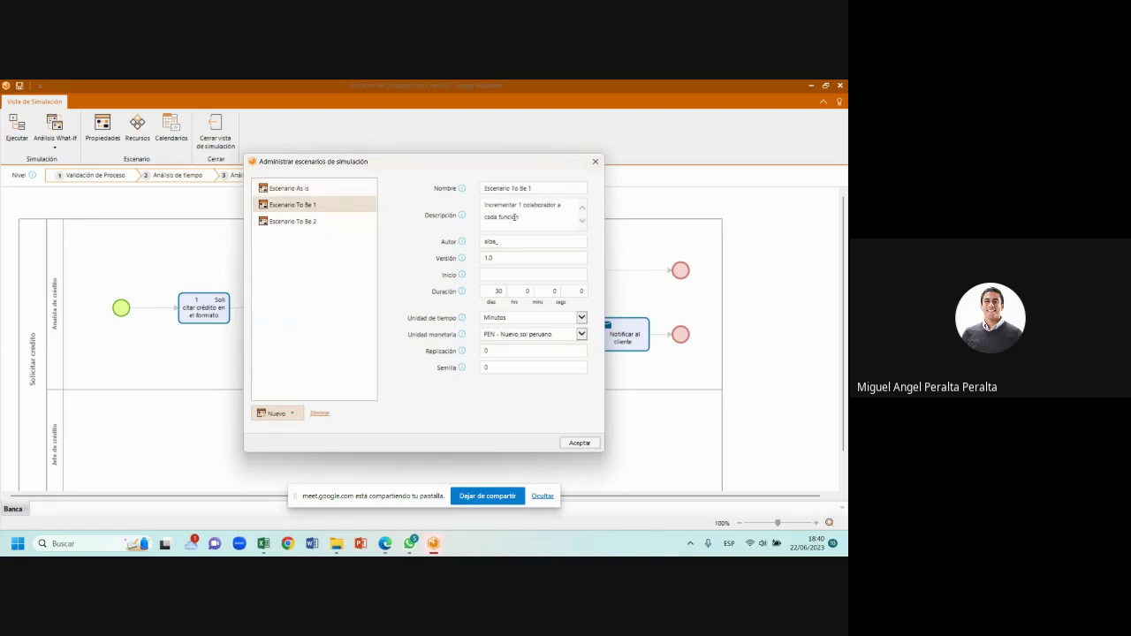
key(Down)
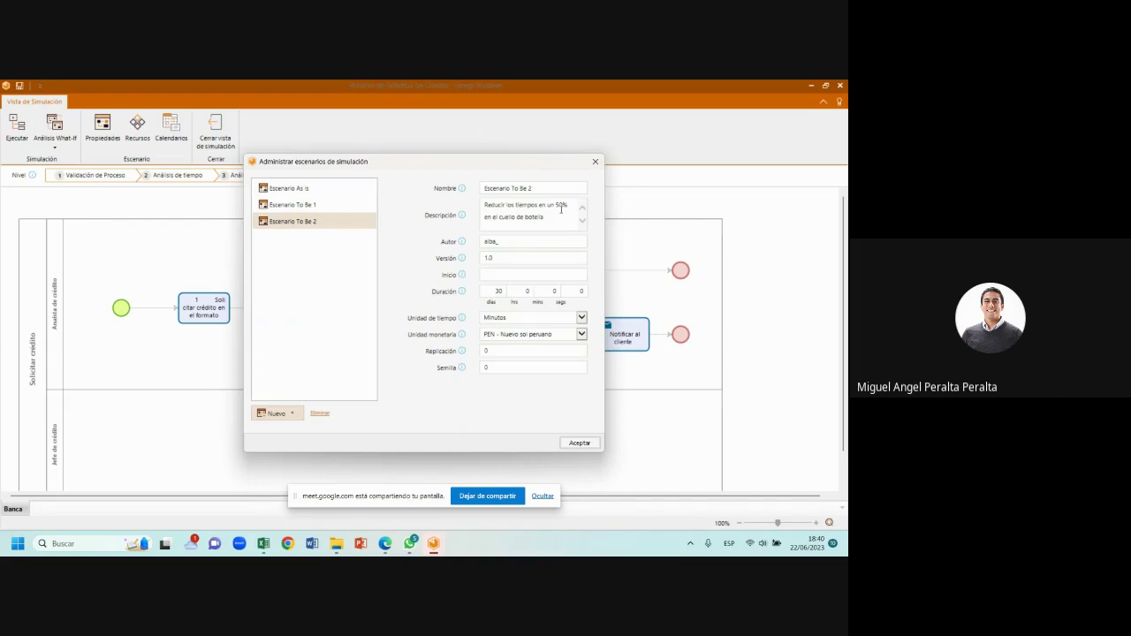
click(560, 204)
click(595, 163)
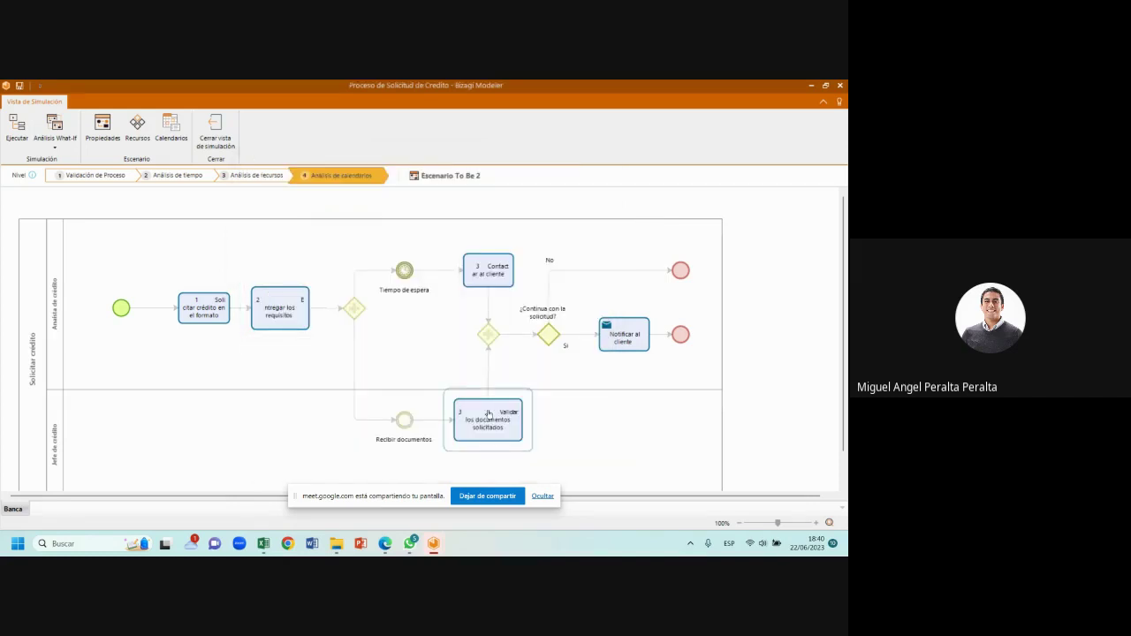
Step: Recheck the scenario descriptions and make Escenario To Be 1 the active scenario
click(55, 143)
click(79, 196)
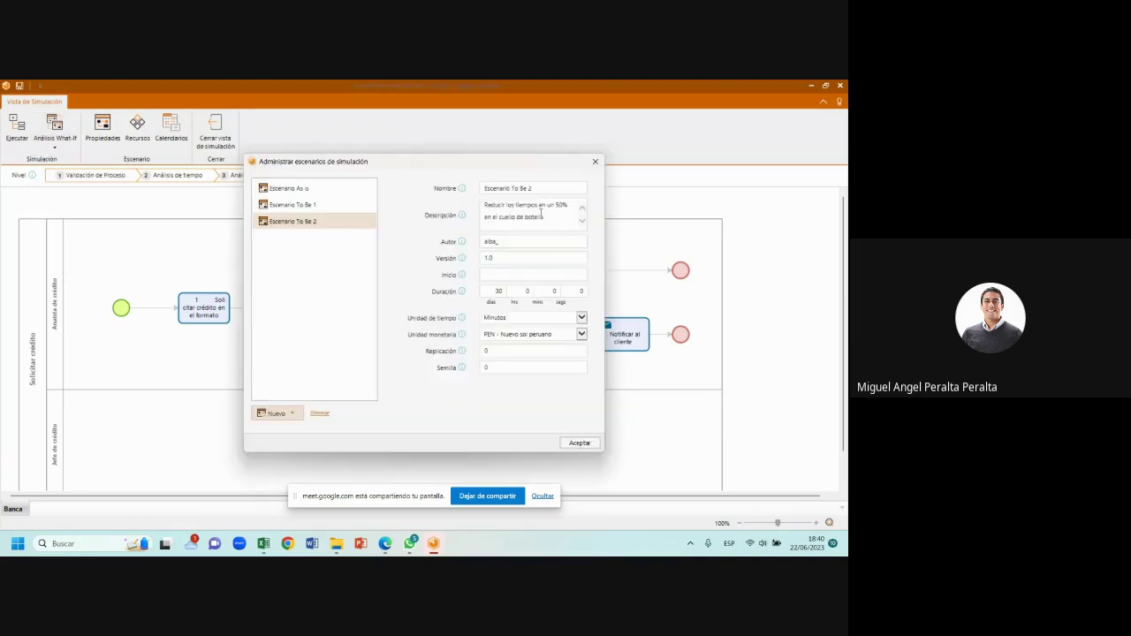
click(324, 206)
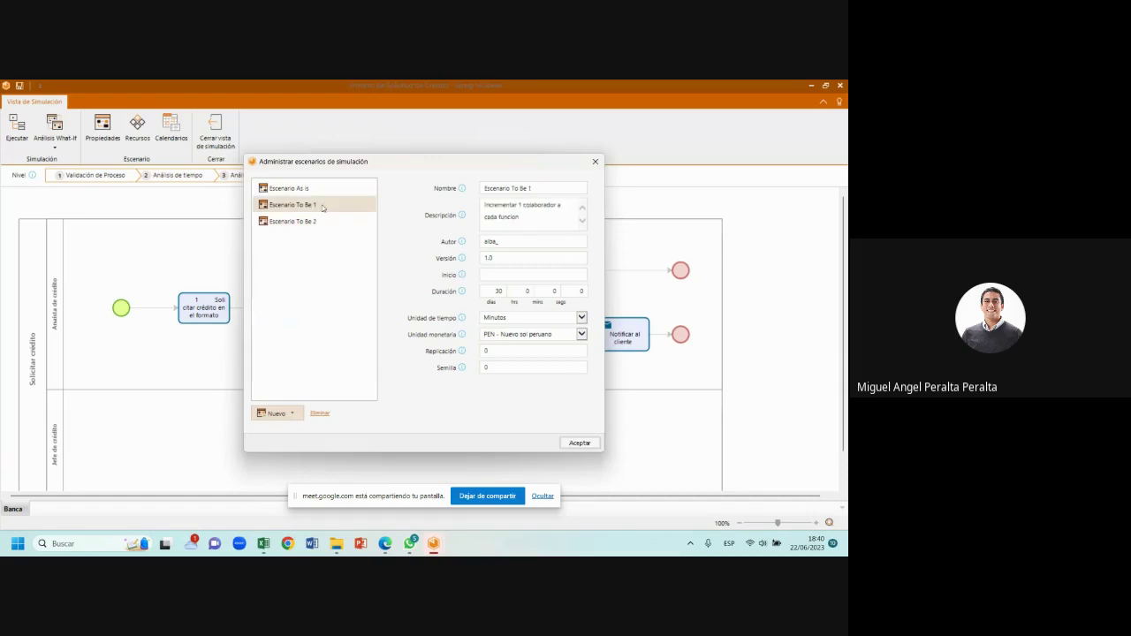
click(319, 192)
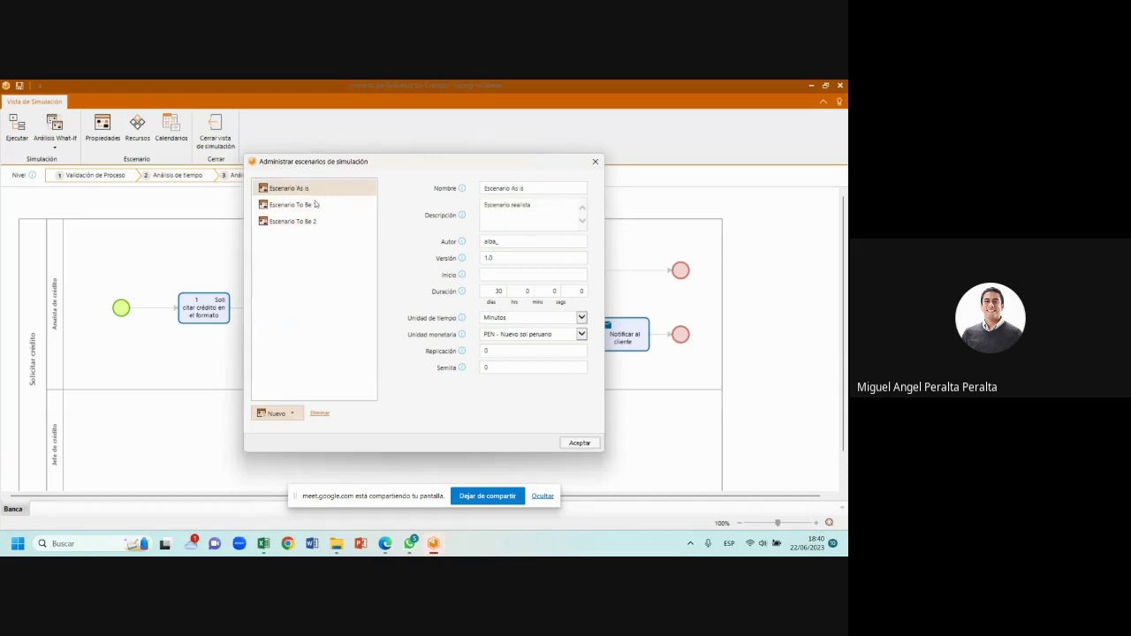
click(316, 204)
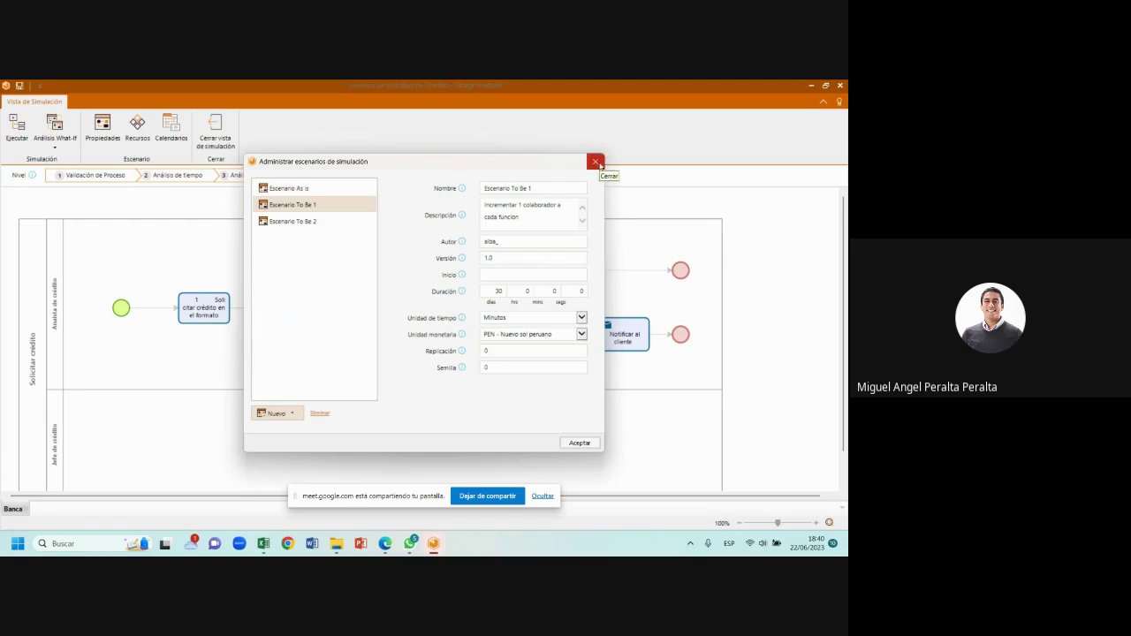
click(596, 162)
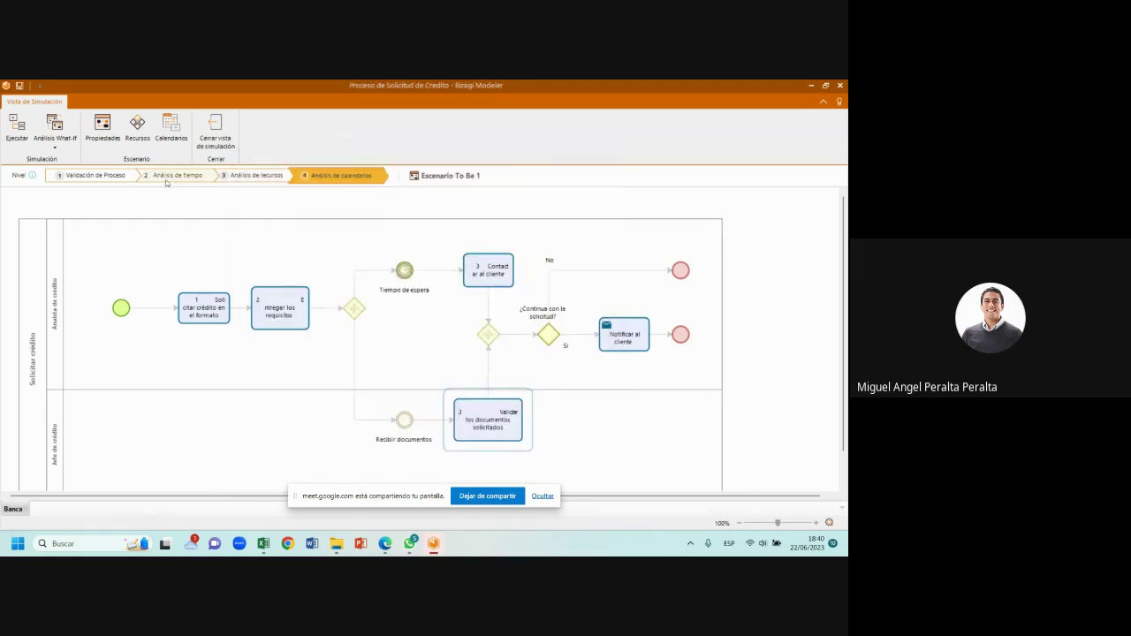
Step: Run the What-If analysis at the Validación de Proceso level for the As is, To Be 1 and To Be 2 scenarios
click(129, 175)
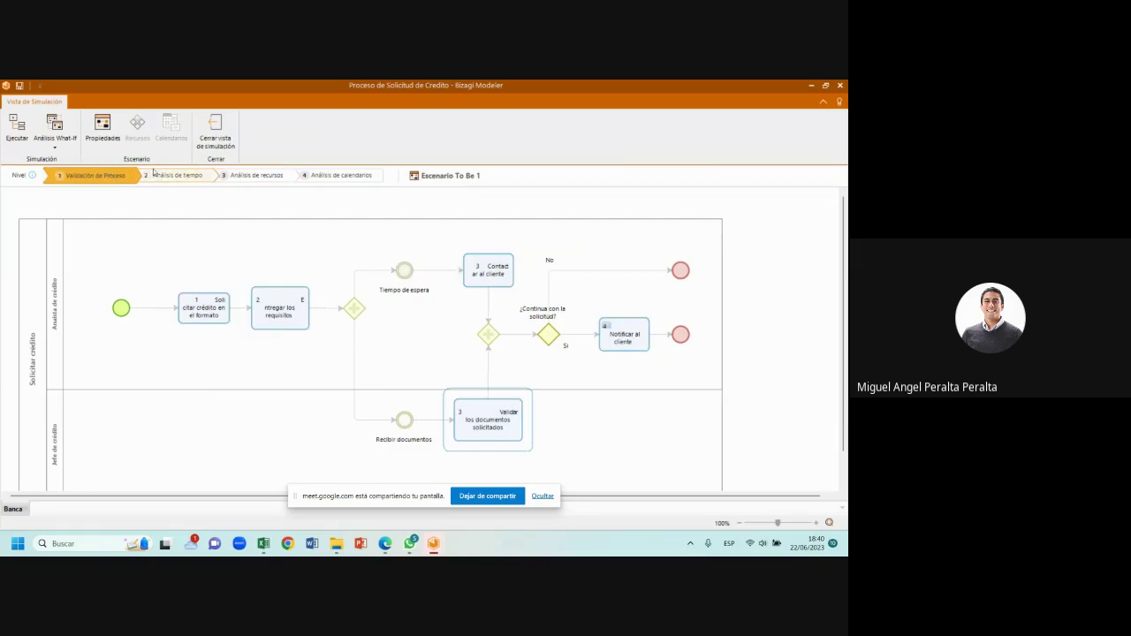
click(55, 125)
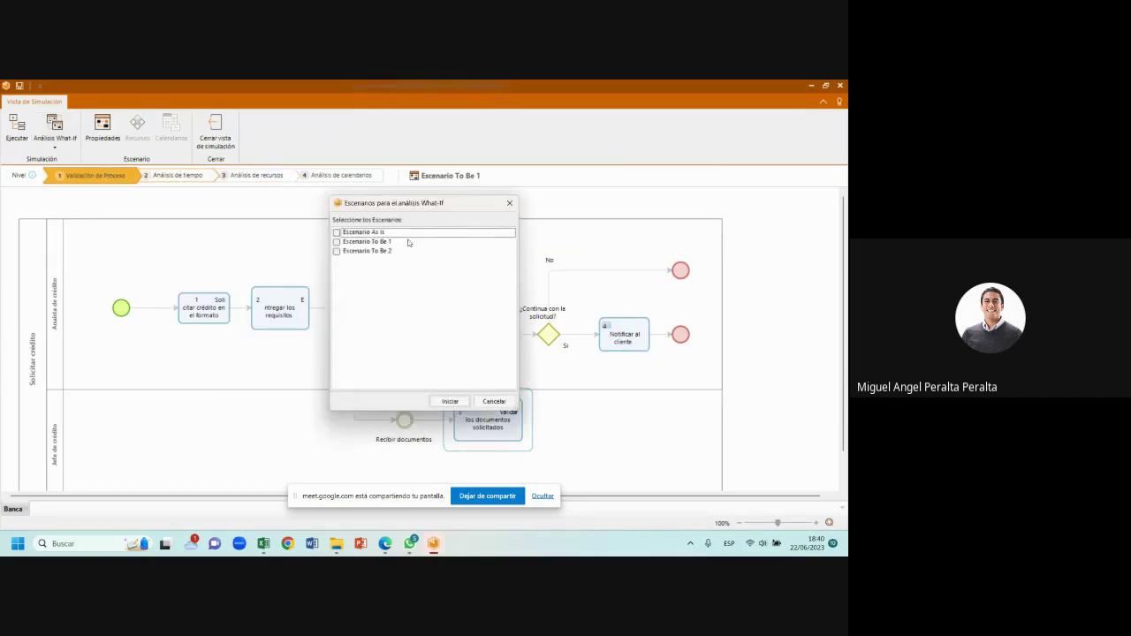
click(337, 232)
click(336, 242)
click(337, 251)
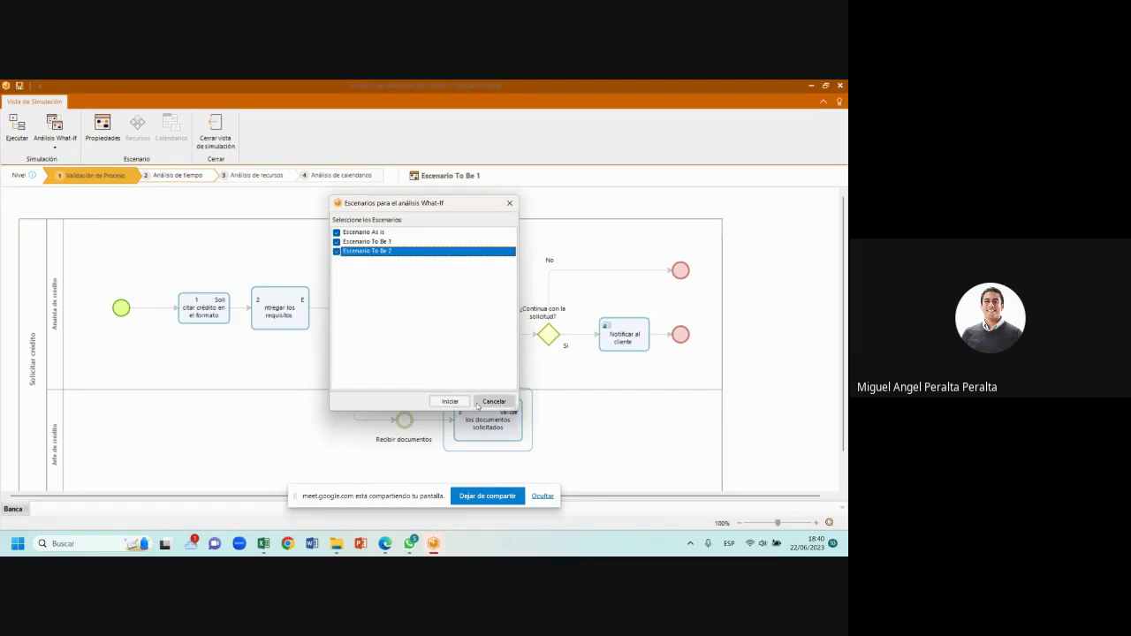
click(450, 402)
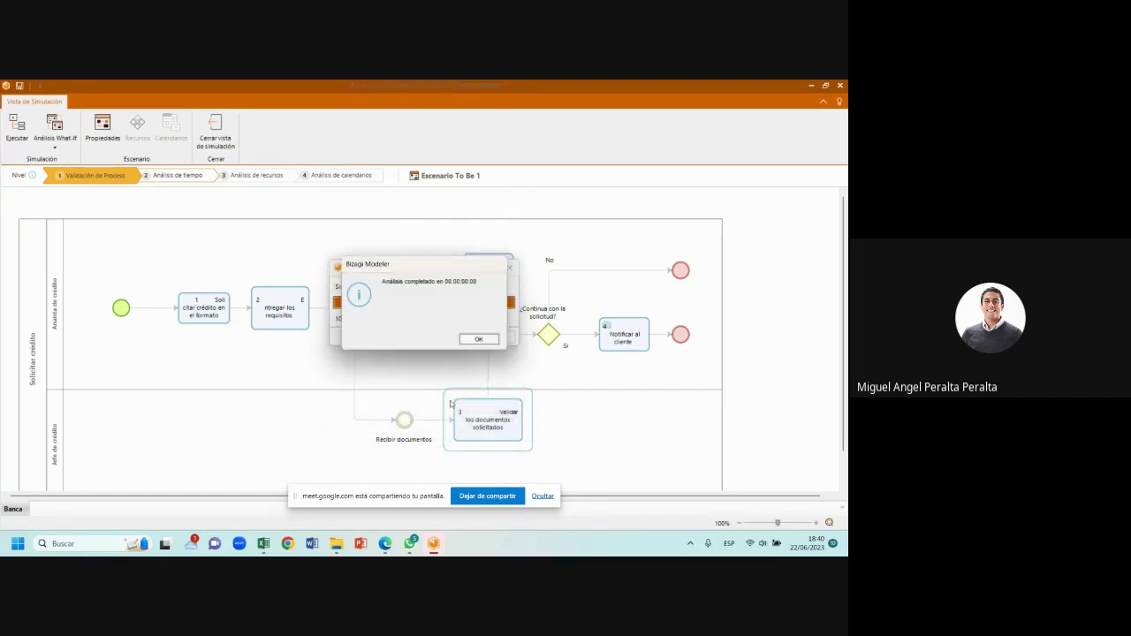
click(479, 340)
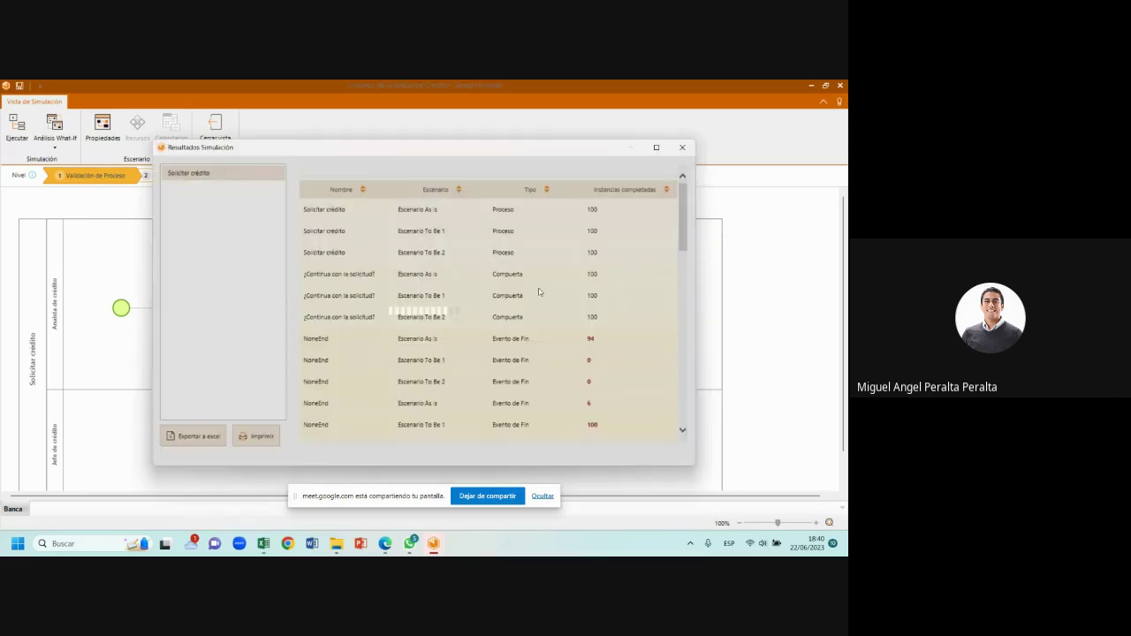
Step: Review the simulation results in a maximized window, close them, and switch the analysis level to Análisis de calendarios
click(656, 147)
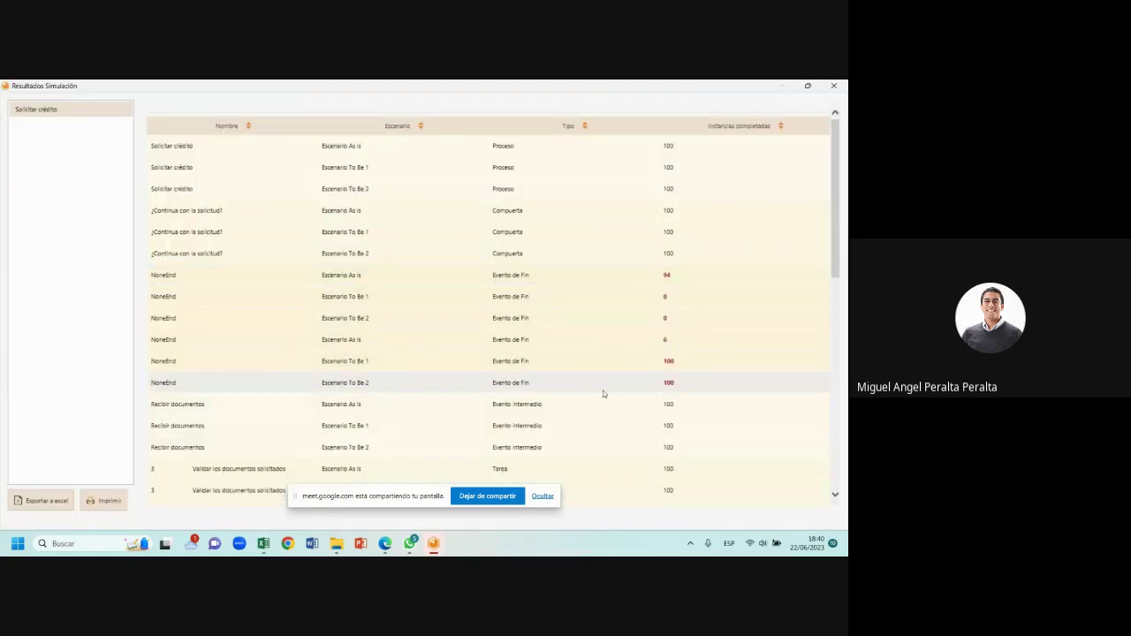
click(832, 87)
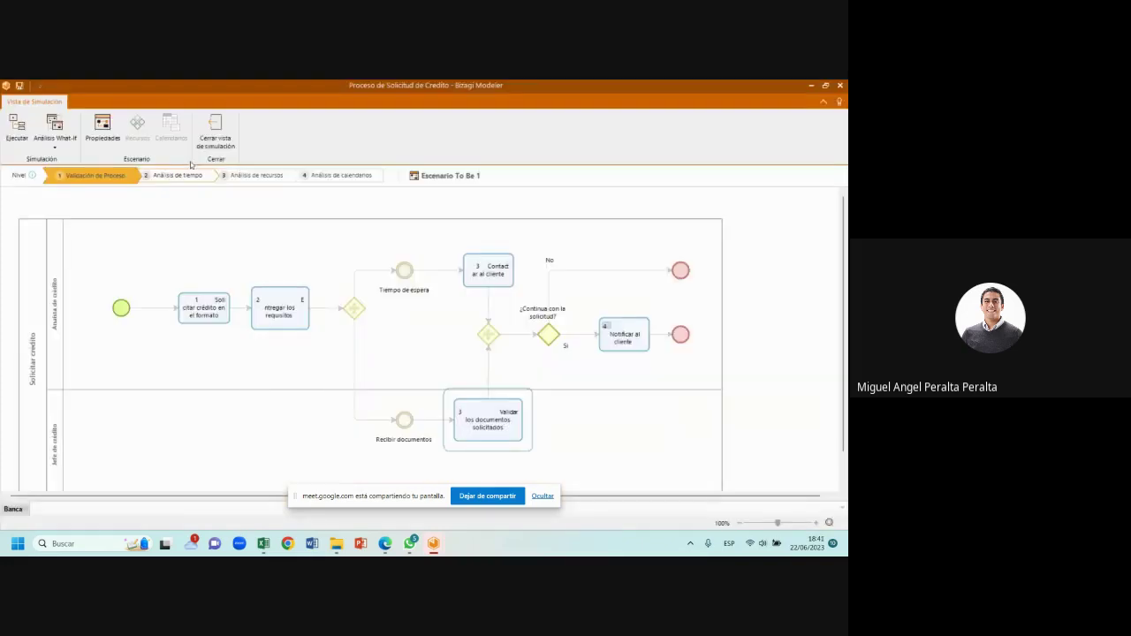
click(257, 175)
click(314, 177)
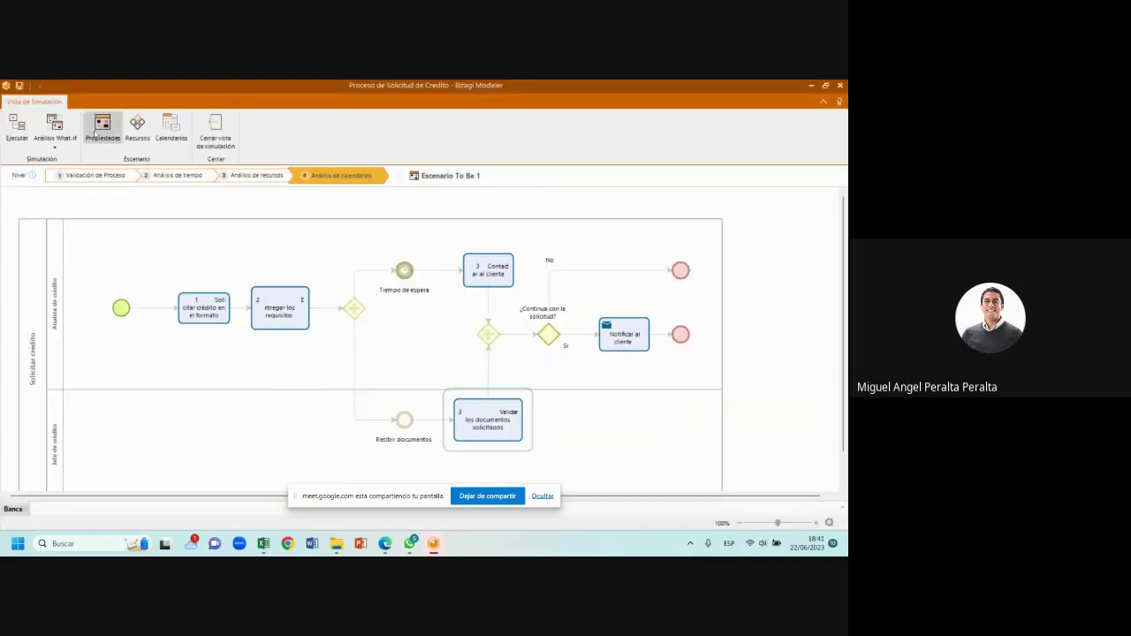
Step: Run the What-If analysis at the Análisis de calendarios level for the As is, To Be 1 and To Be 2 scenarios
click(55, 126)
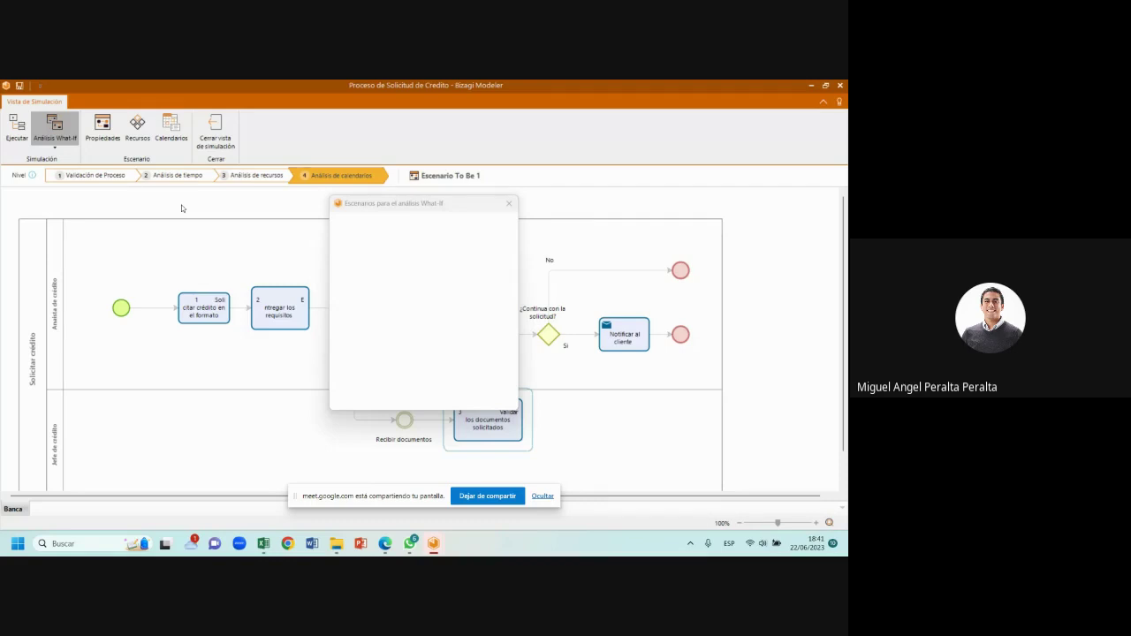
click(336, 231)
click(336, 241)
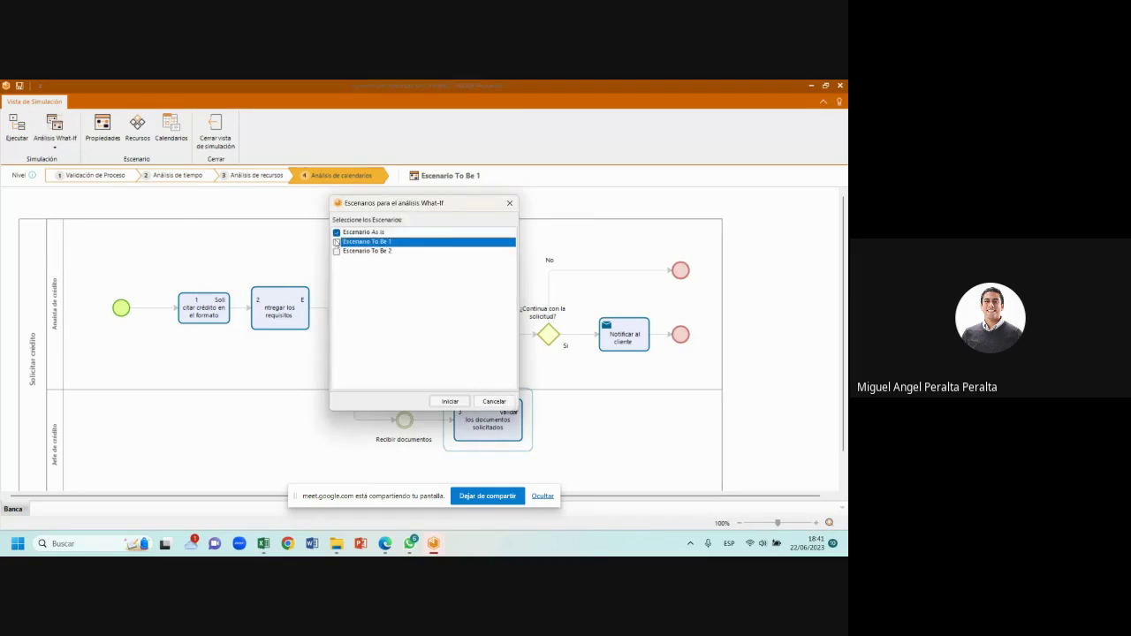
click(336, 243)
click(338, 251)
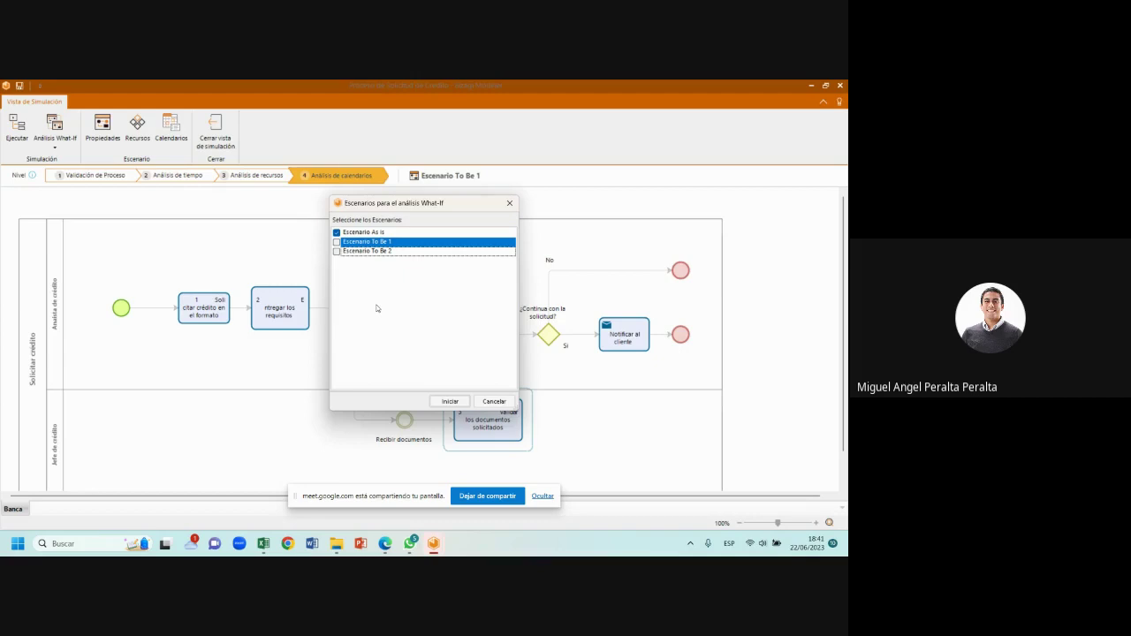
click(336, 242)
click(337, 251)
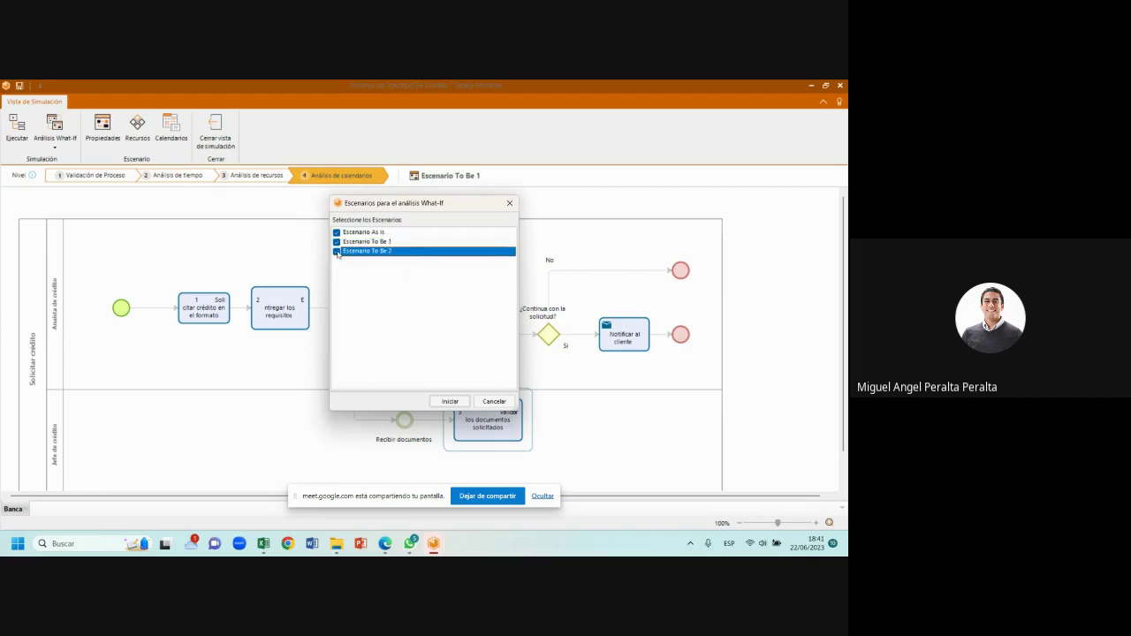
click(451, 401)
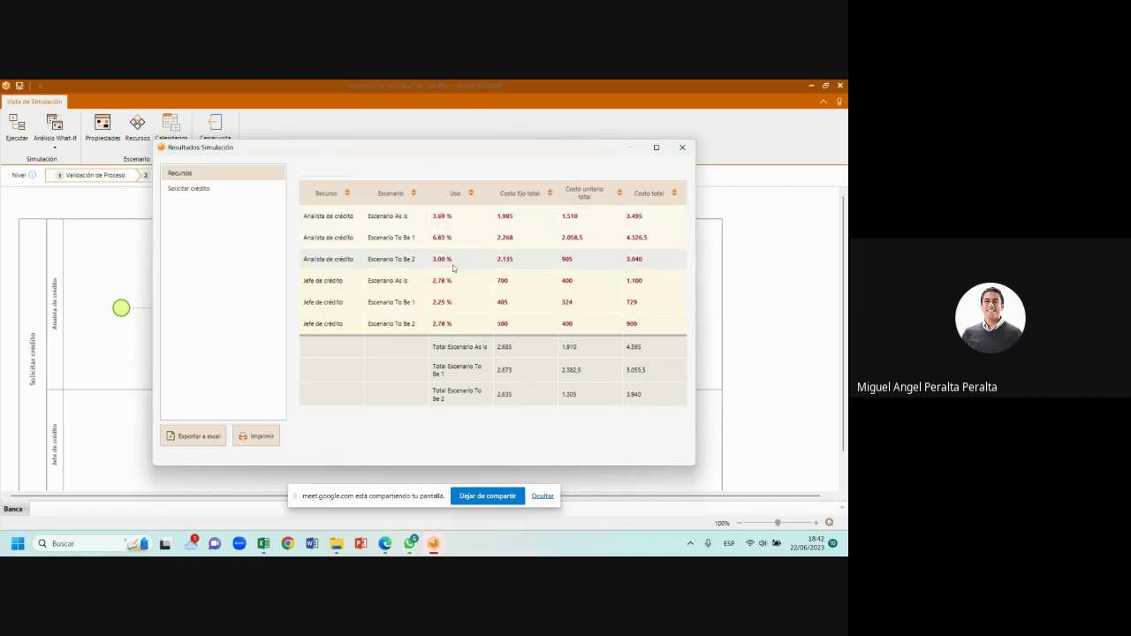
Step: Review the Solicitar crédito process and task times per scenario in a maximized results window
click(237, 192)
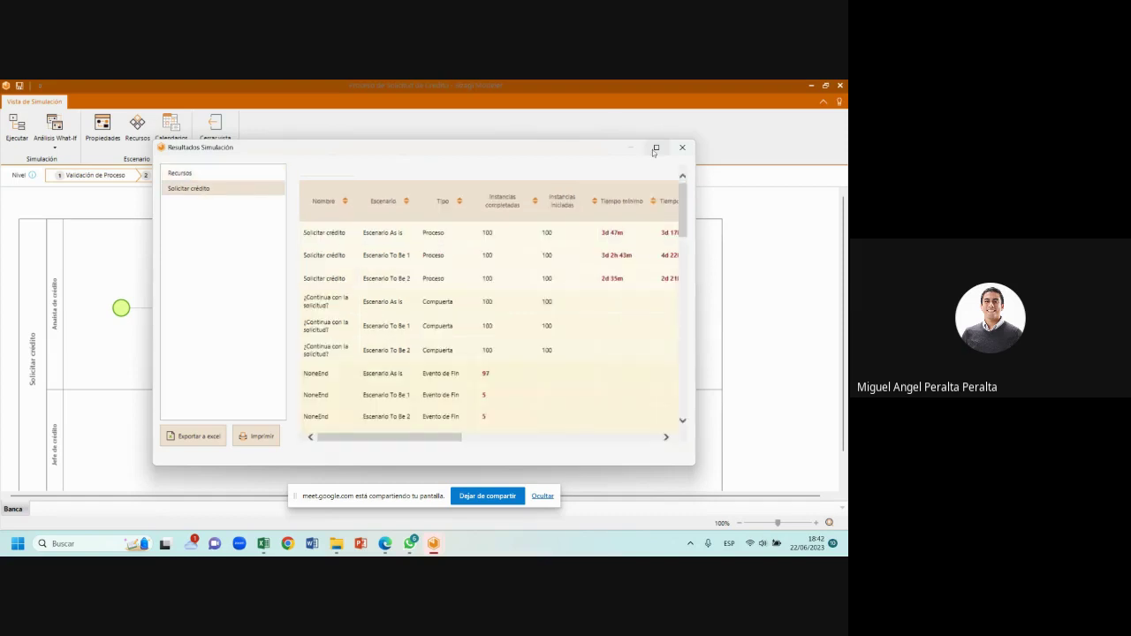
click(656, 148)
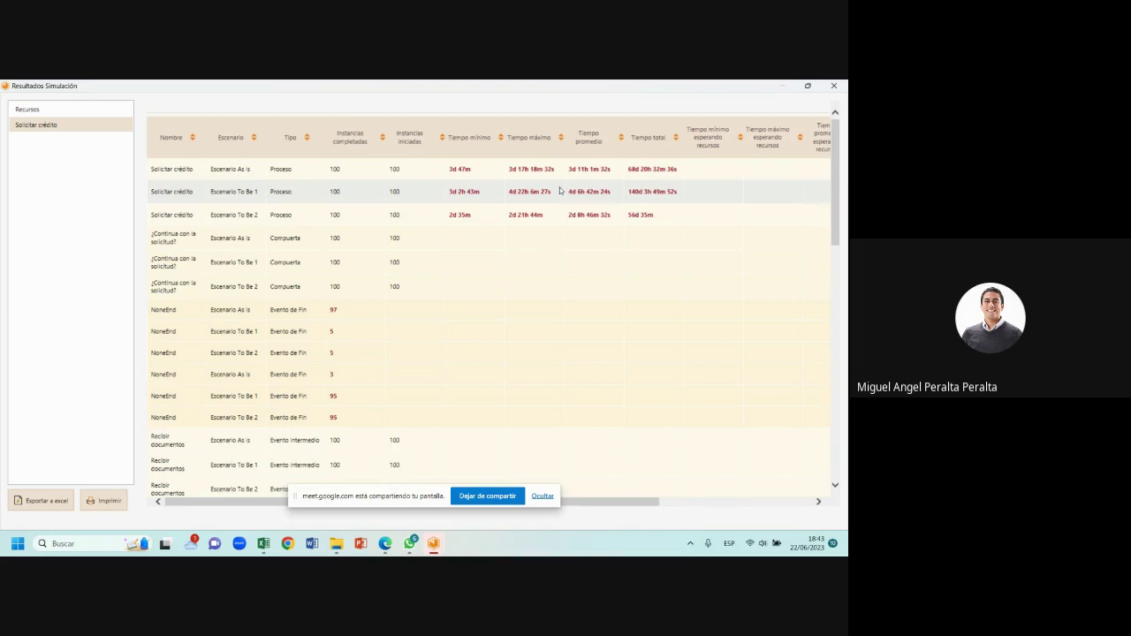
scroll(560, 190, down, 5)
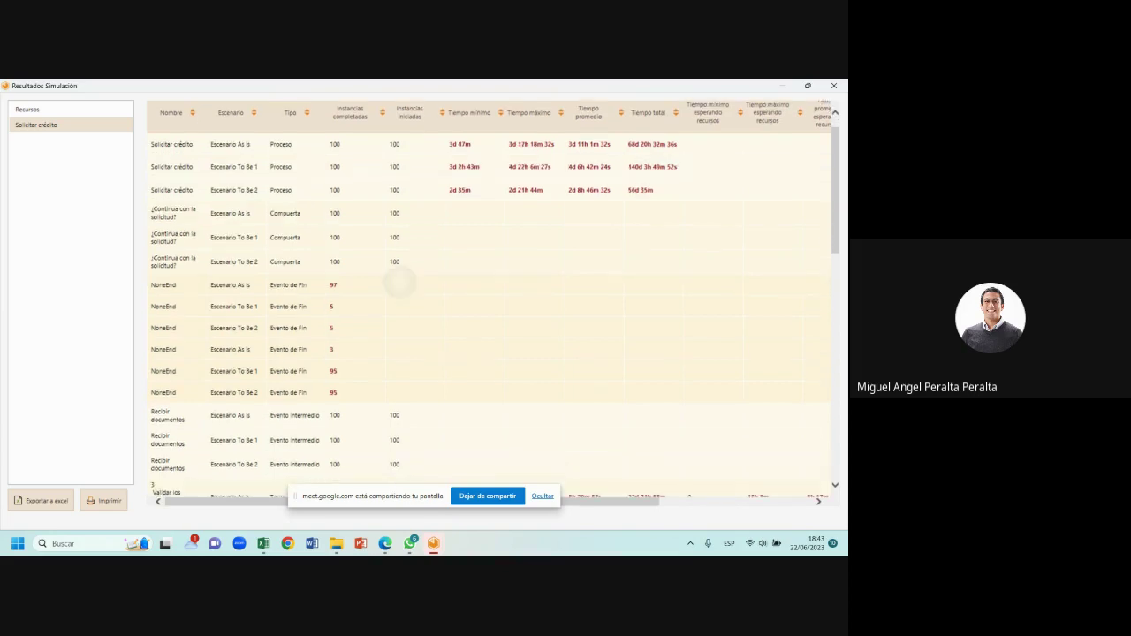
scroll(491, 300, down, 5)
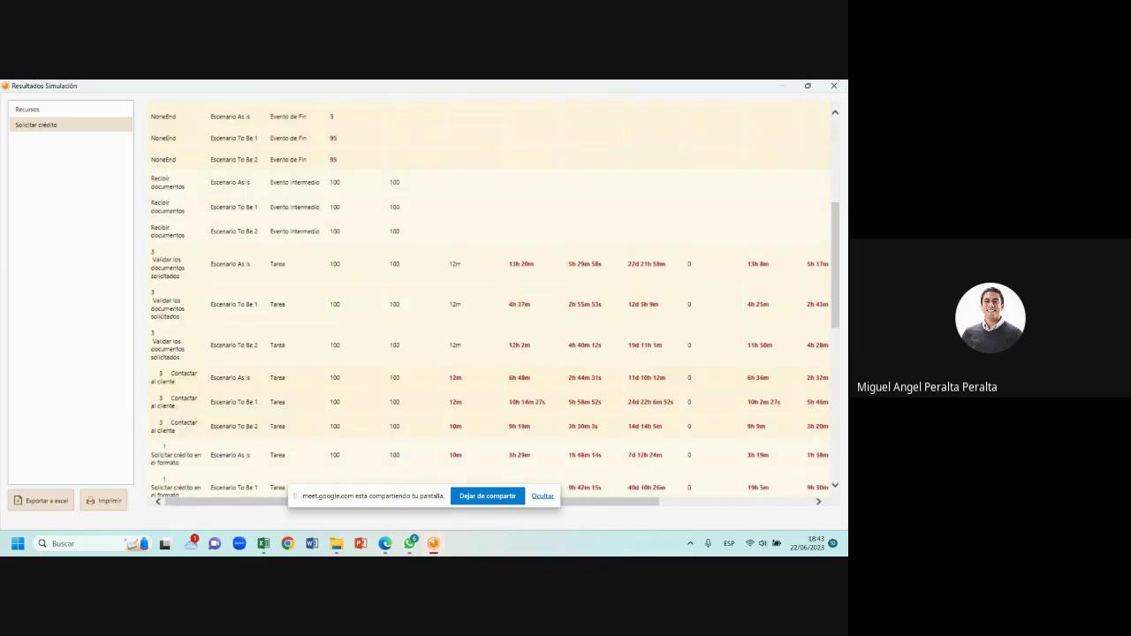
scroll(495, 301, down, 3)
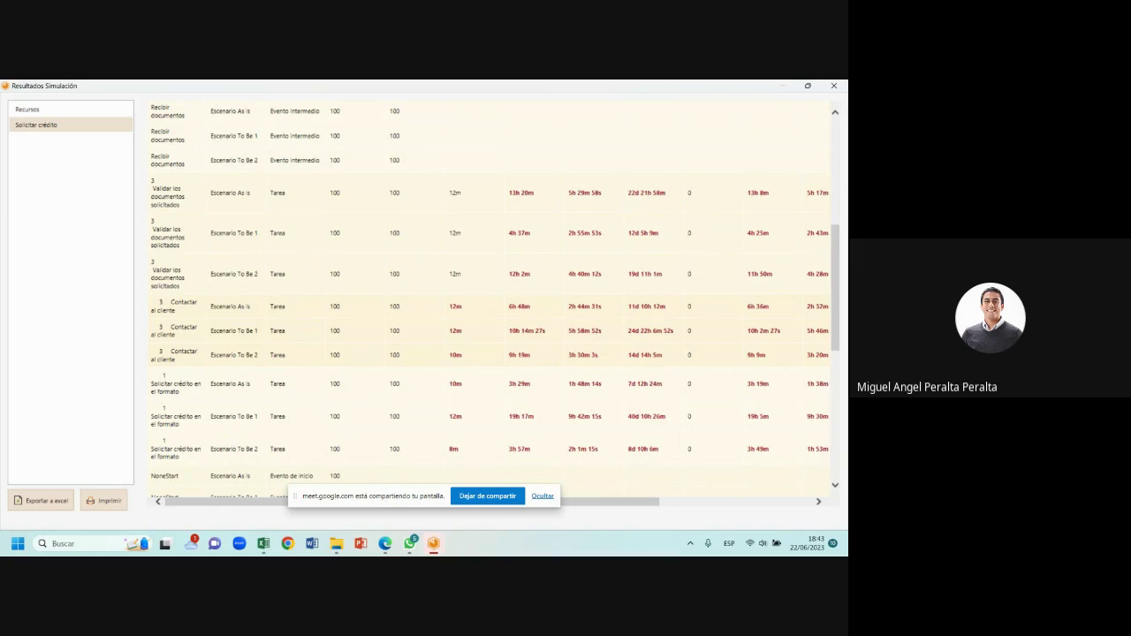
drag(270, 232, 285, 274)
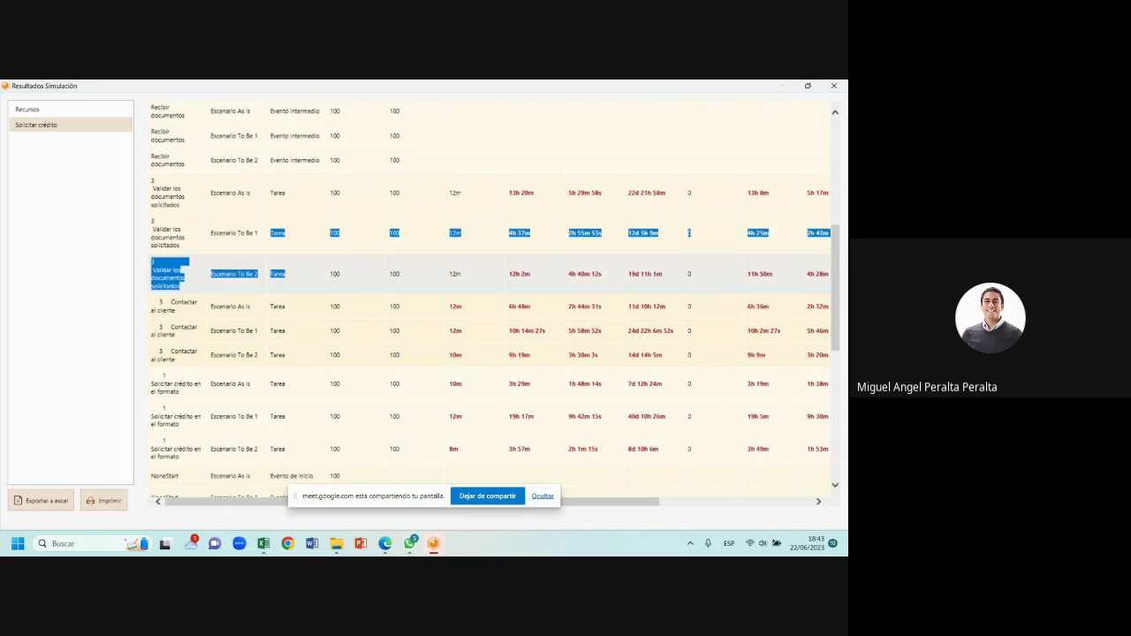
click(296, 306)
Step: Compare the resource usage and costs with the Solicitar crédito process times across the three scenarios
click(44, 110)
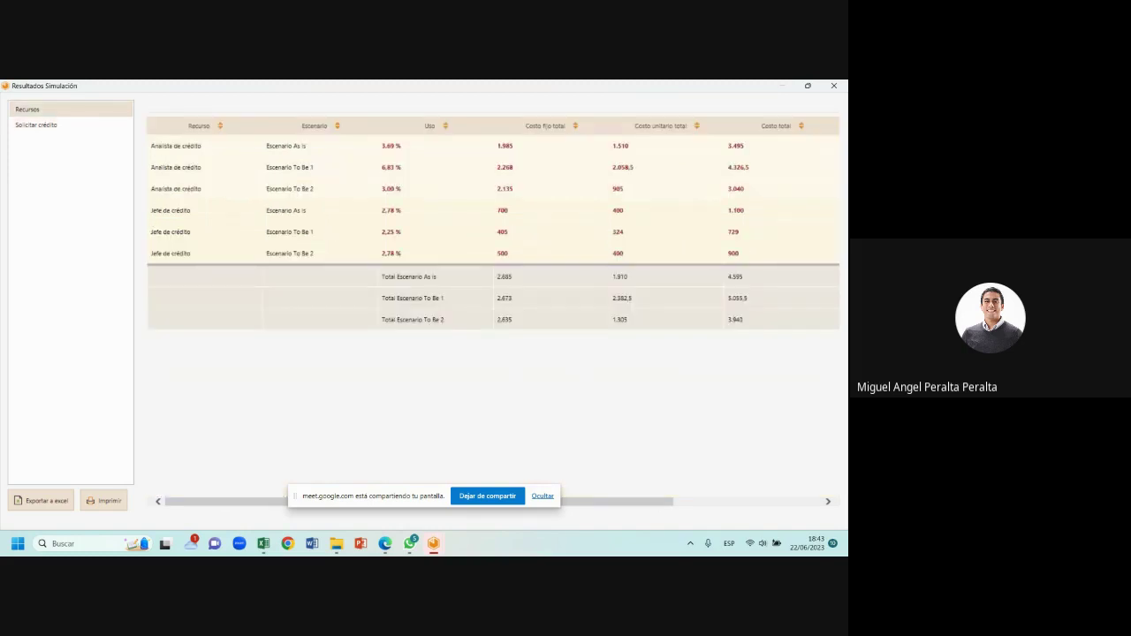
click(35, 125)
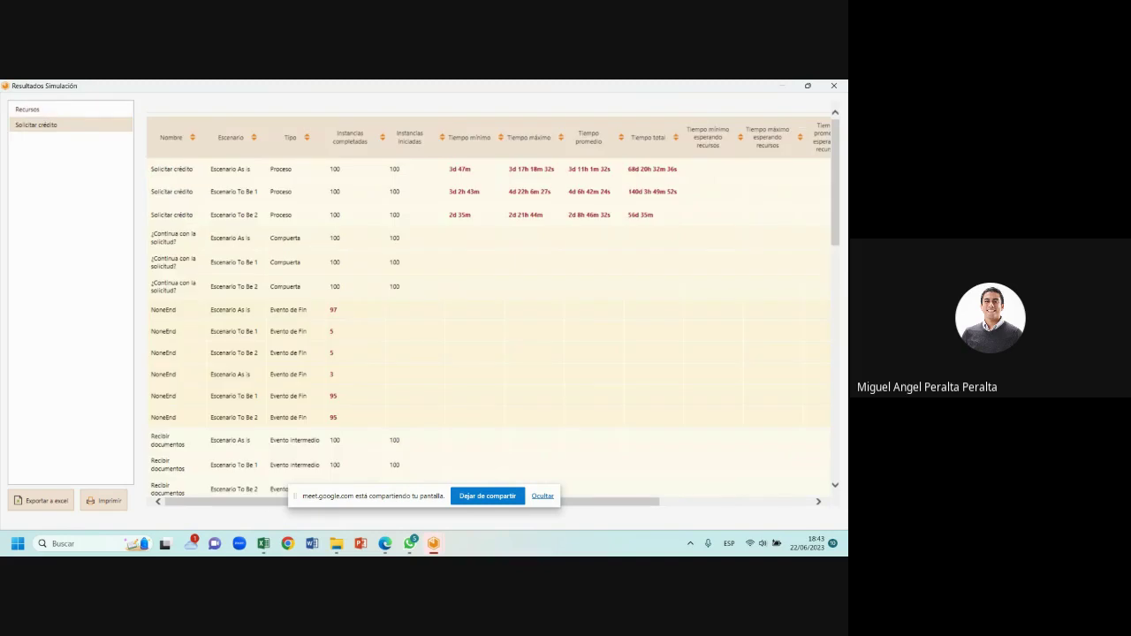
click(27, 109)
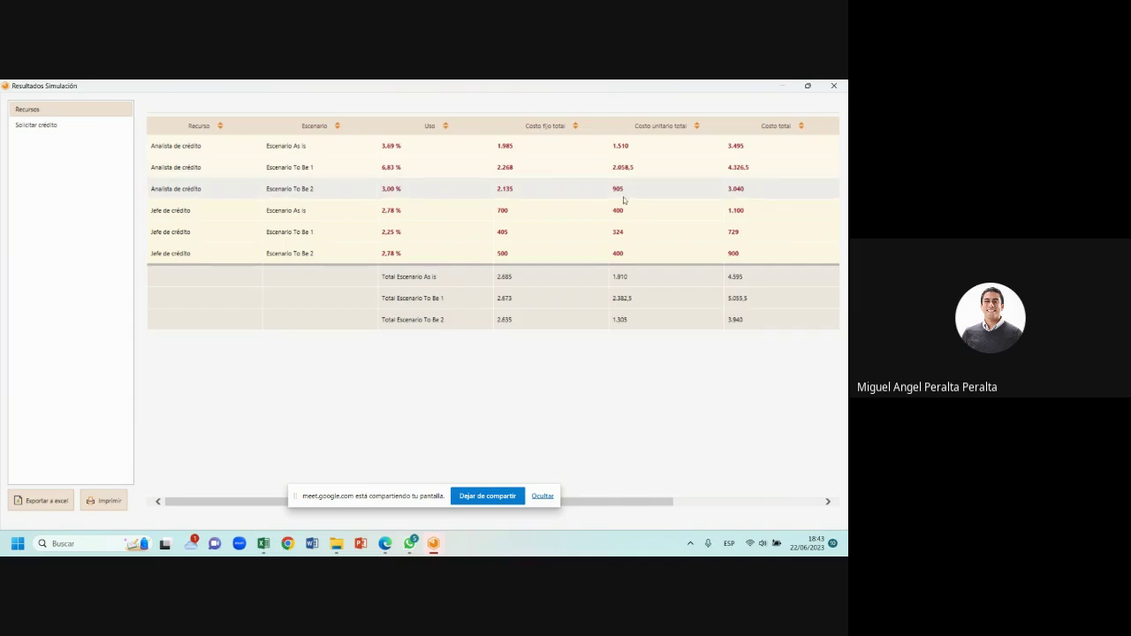
click(99, 130)
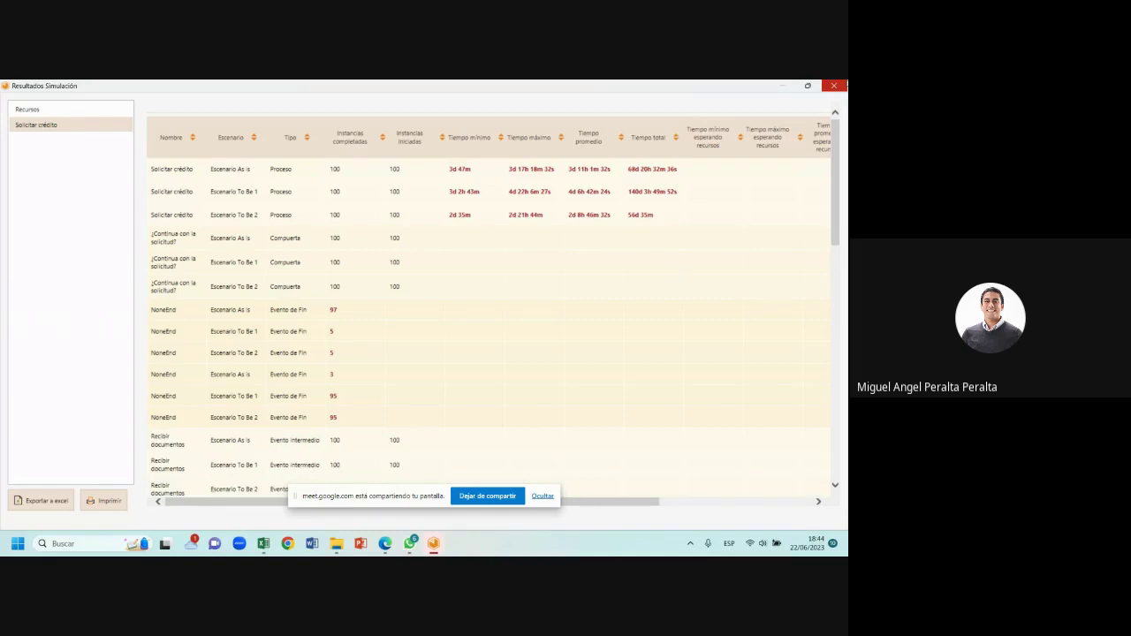
scroll(406, 338, down, 2)
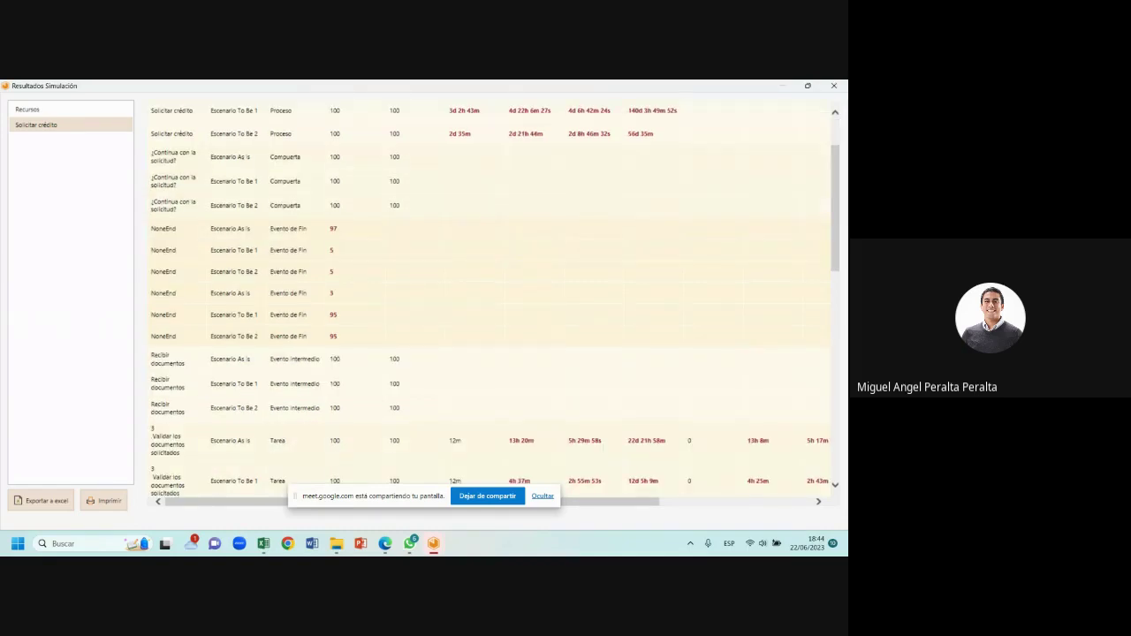
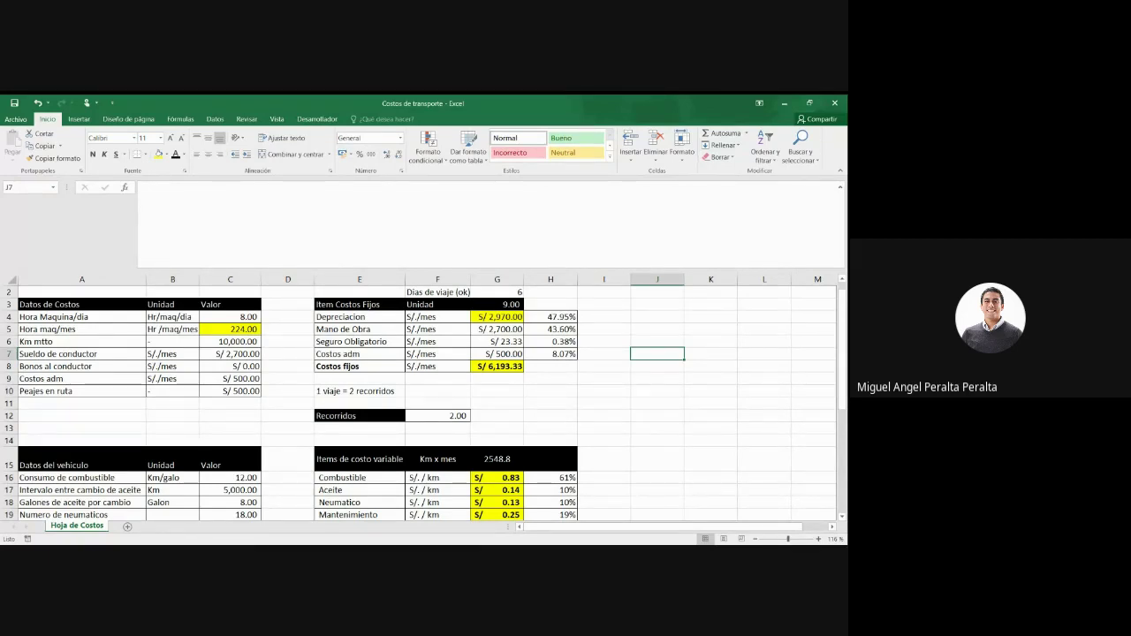
Step: Examine the cost data, fixed and variable cost items, indicators and trip amounts on the Hoja de Costos sheet in Excel
scroll(424, 398, down, 7)
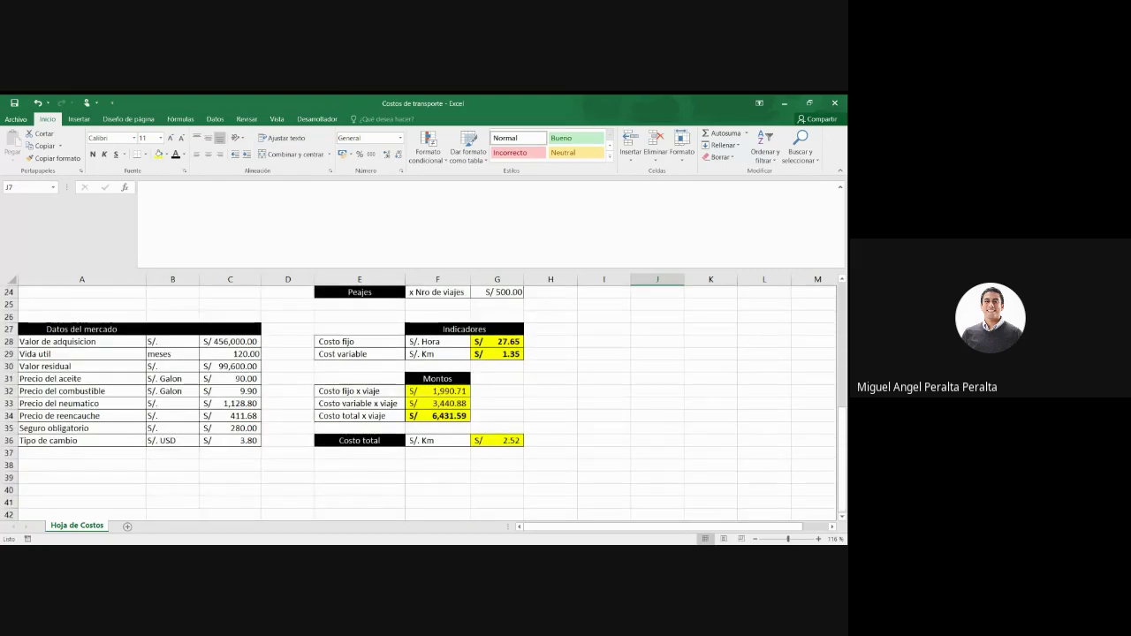
click(81, 478)
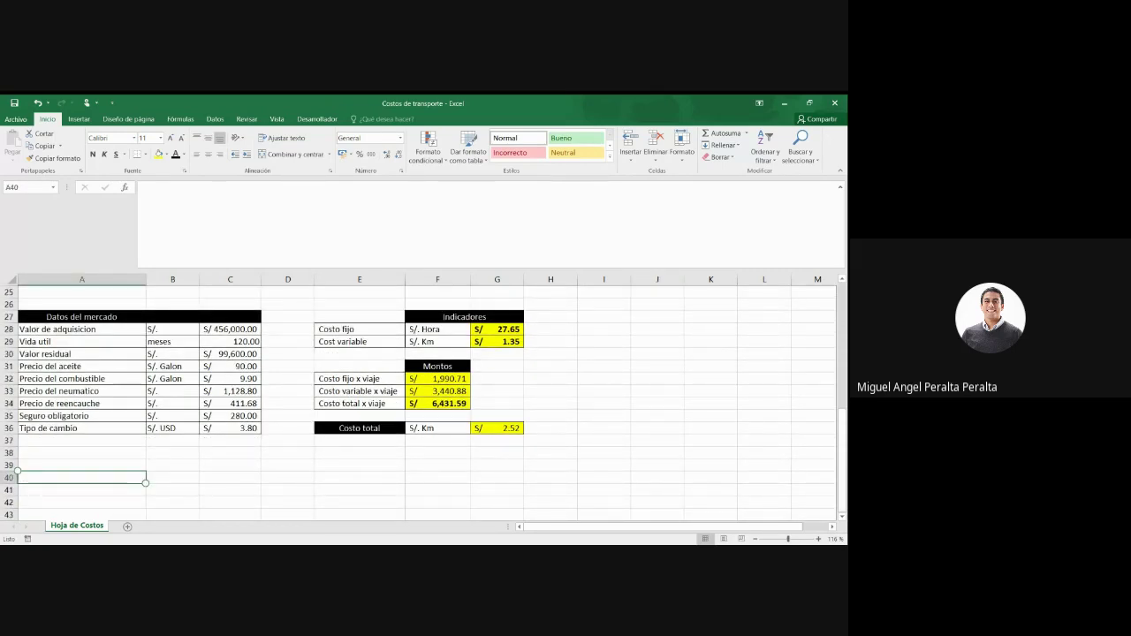
scroll(424, 398, up, 1)
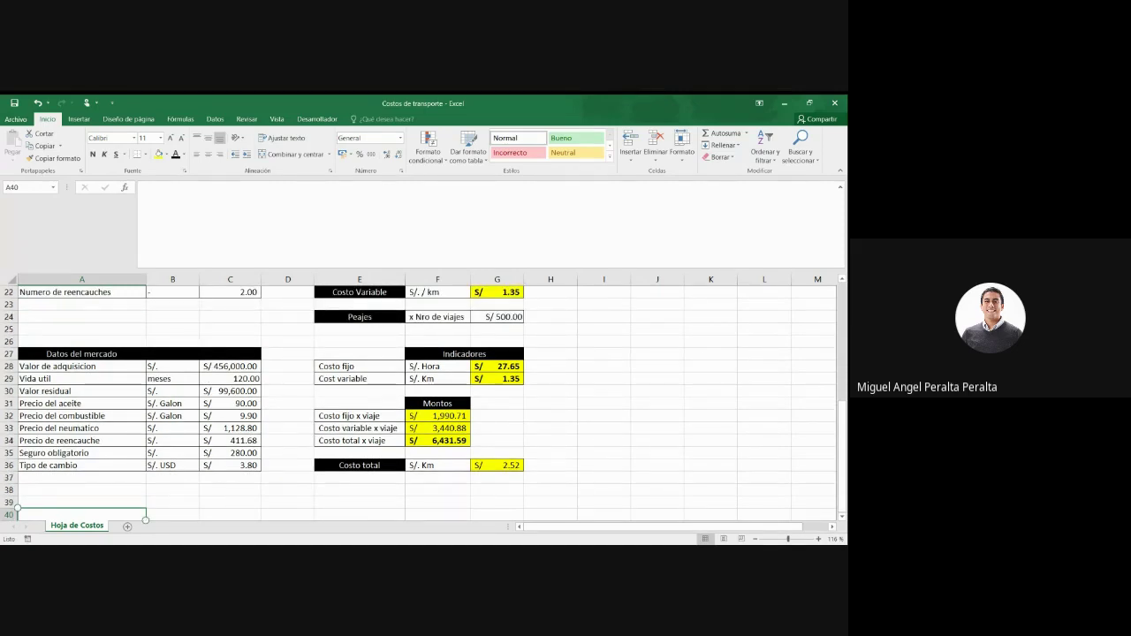
scroll(424, 398, up, 2)
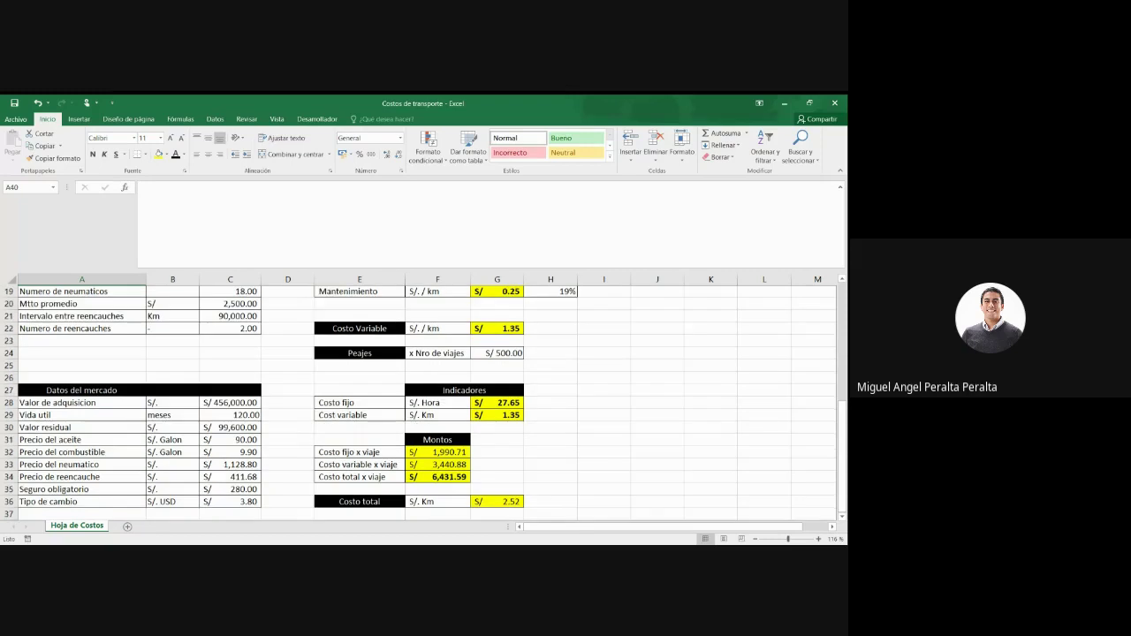
scroll(424, 397, up, 5)
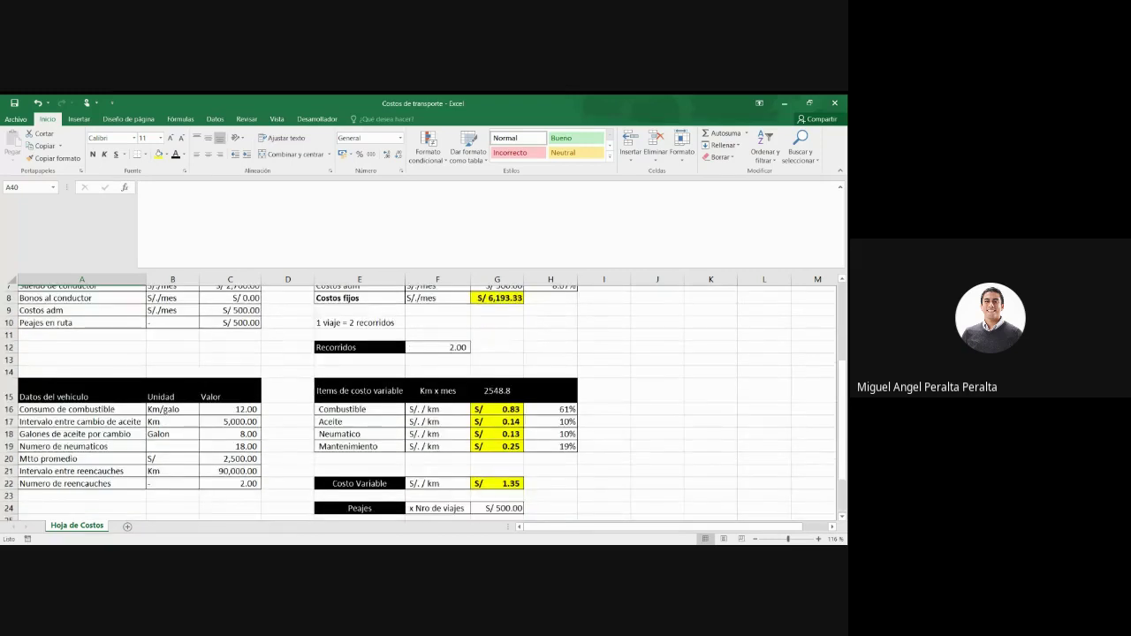
scroll(425, 397, up, 1)
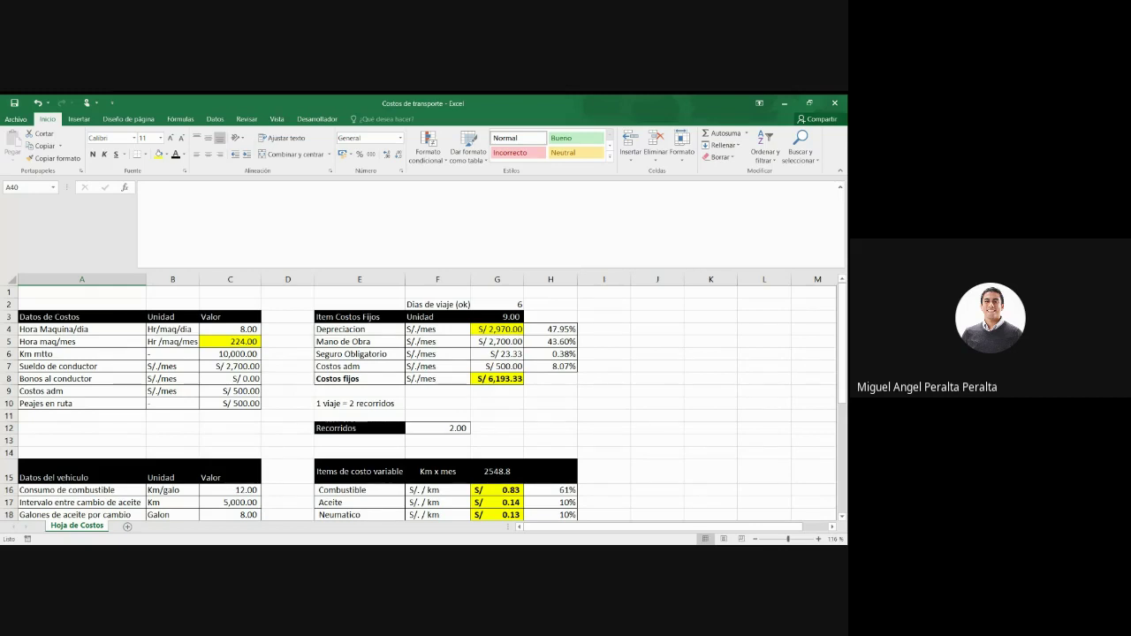
scroll(420, 403, down, 1)
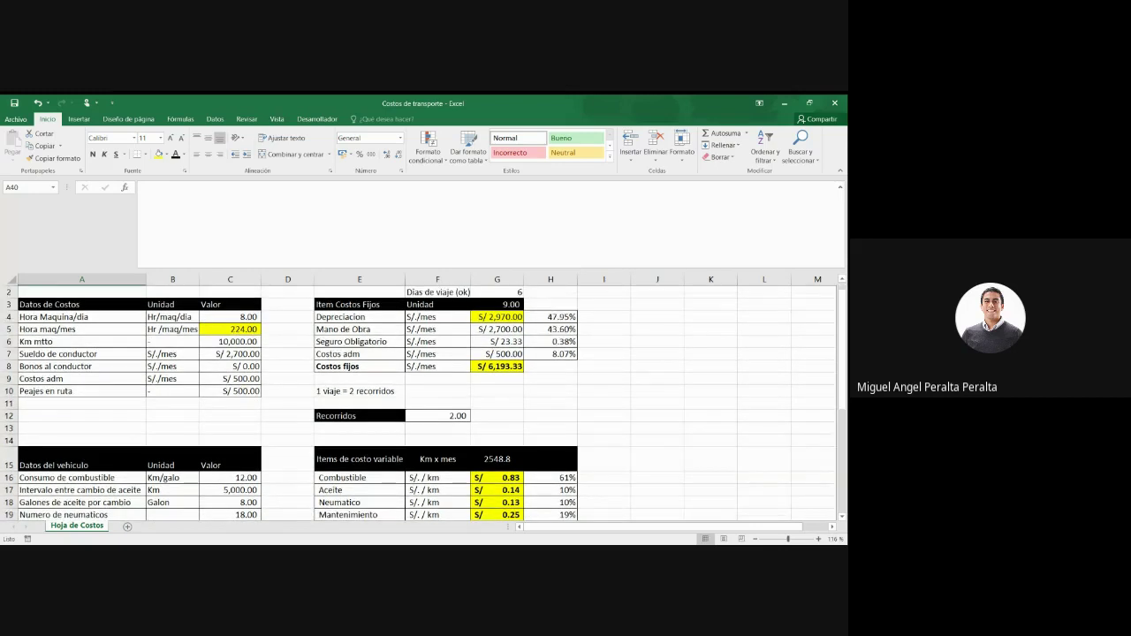
scroll(419, 403, up, 1)
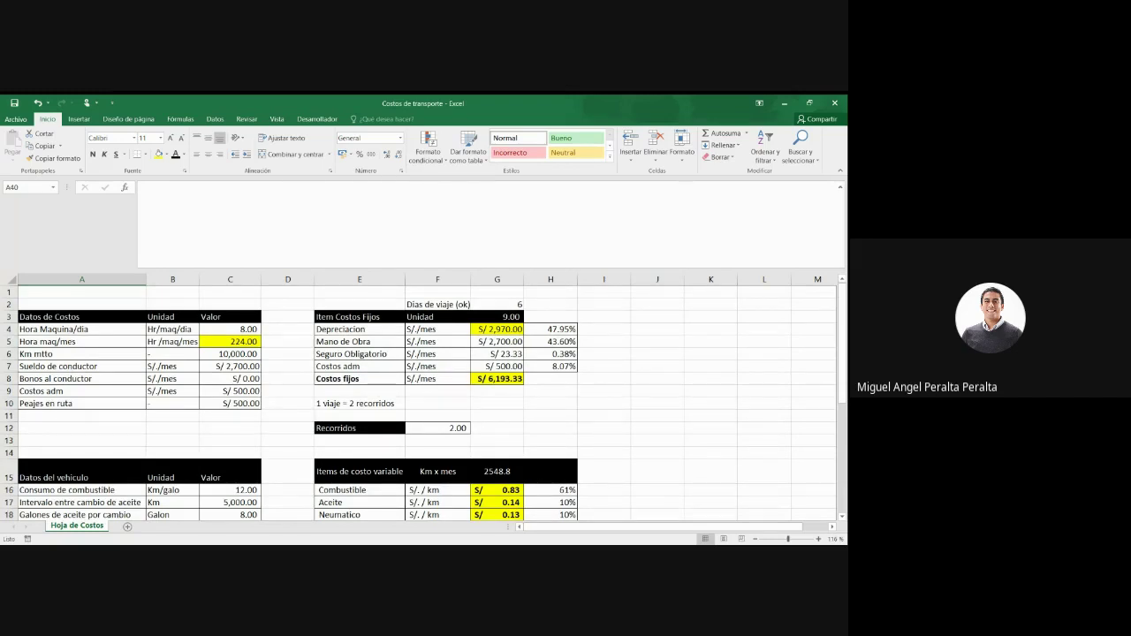
Step: Inspect the monthly Depreciacion formula and the Datos del mercado cells it references, leaving the formula unedited
click(497, 328)
scroll(424, 403, down, 6)
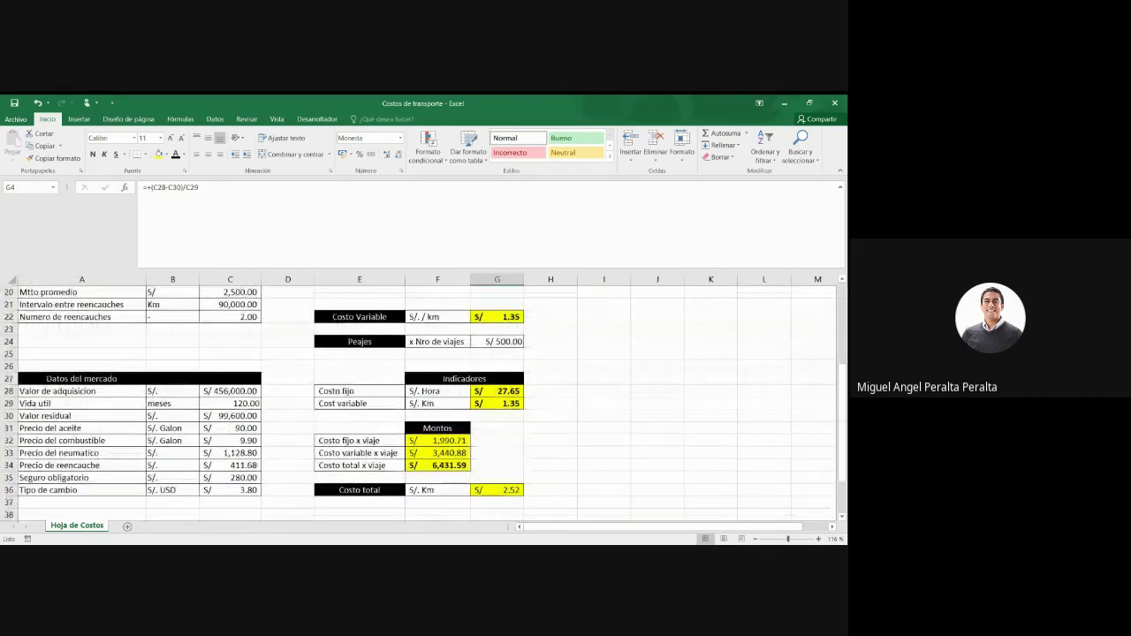
click(198, 200)
scroll(198, 200, down, 5)
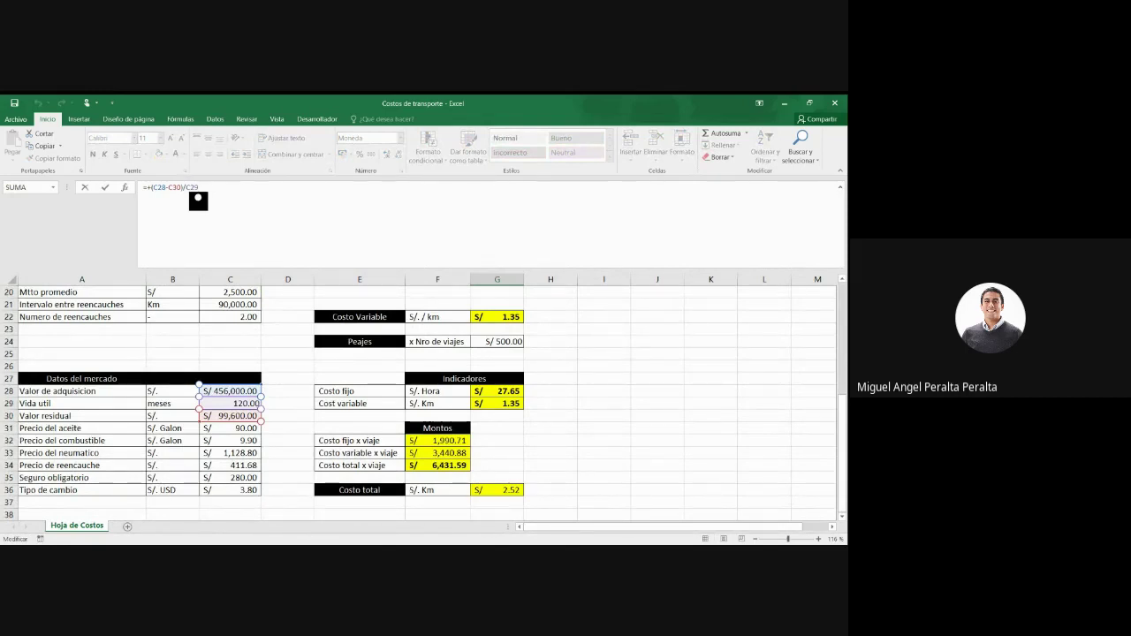
click(81, 354)
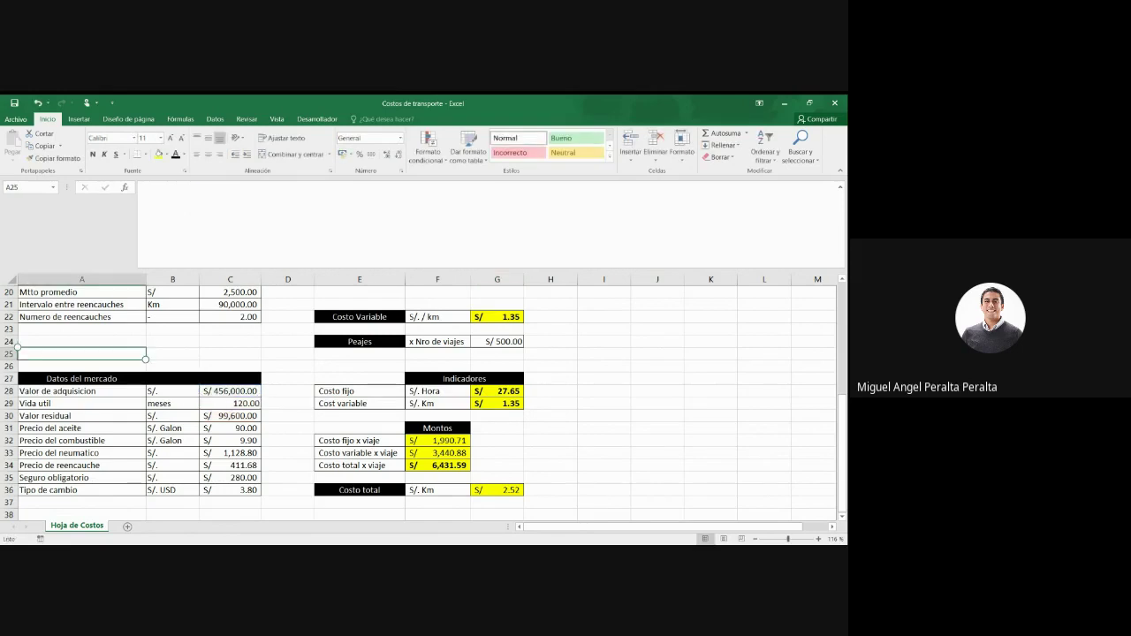
Step: Review the fixed and variable cost items and inspect which cells the Costo Variable formula in G22 sums
scroll(419, 404, up, 7)
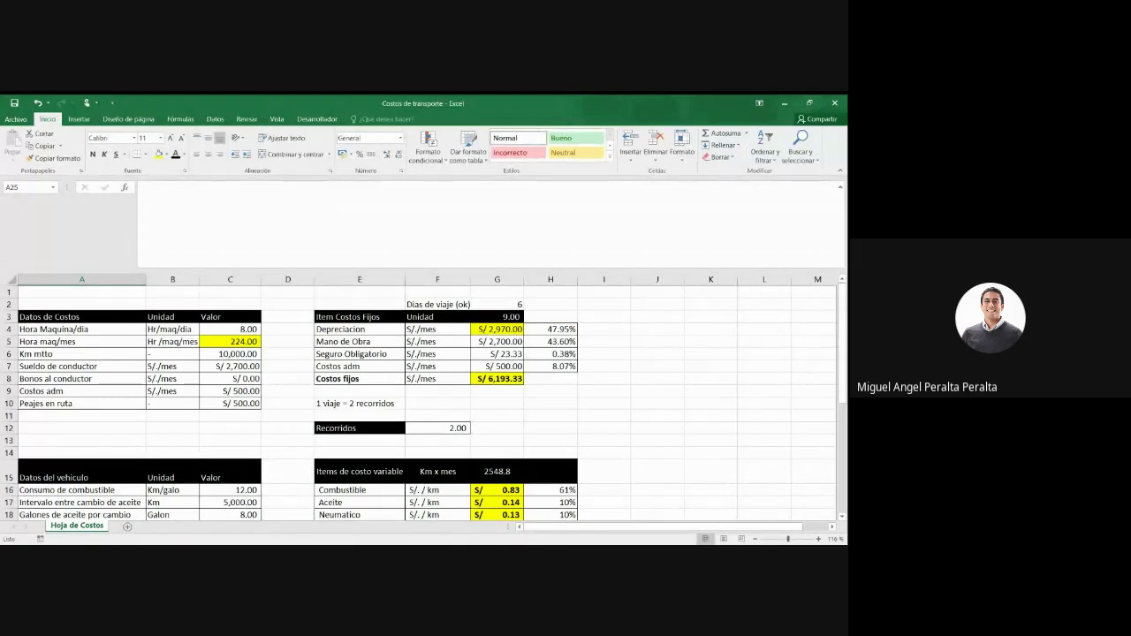
scroll(420, 402, down, 3)
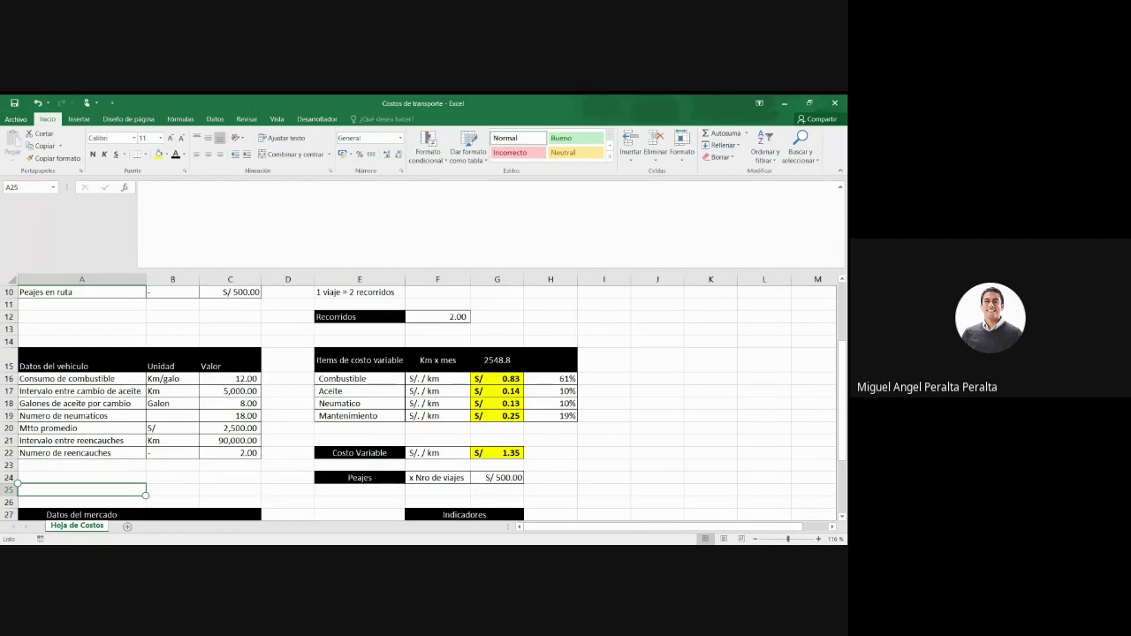
scroll(424, 402, down, 2)
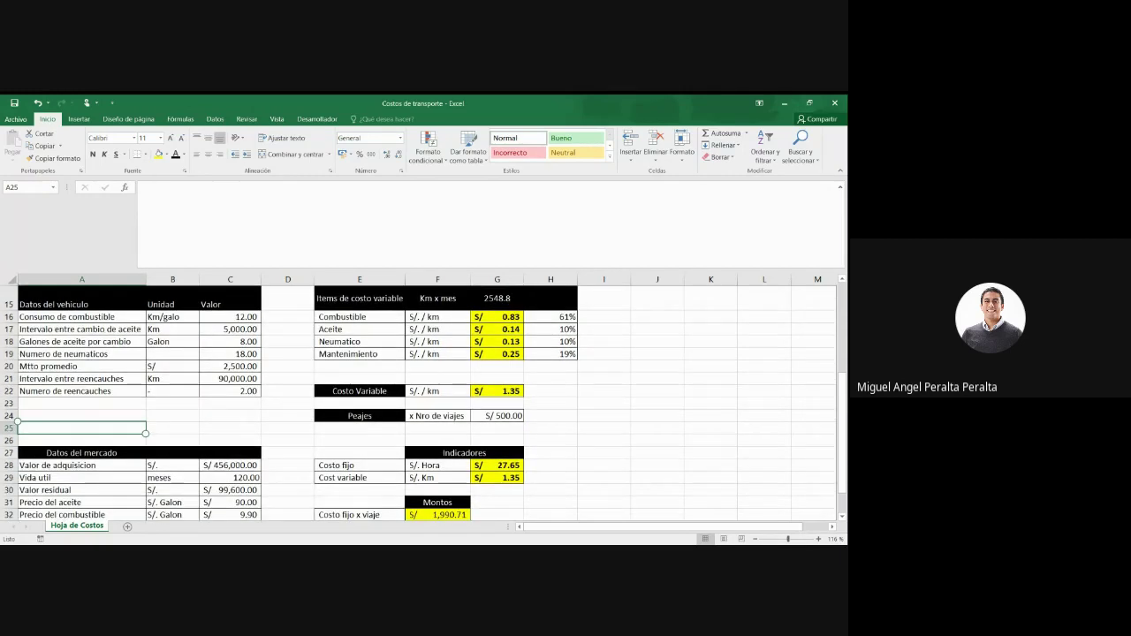
click(497, 391)
click(199, 198)
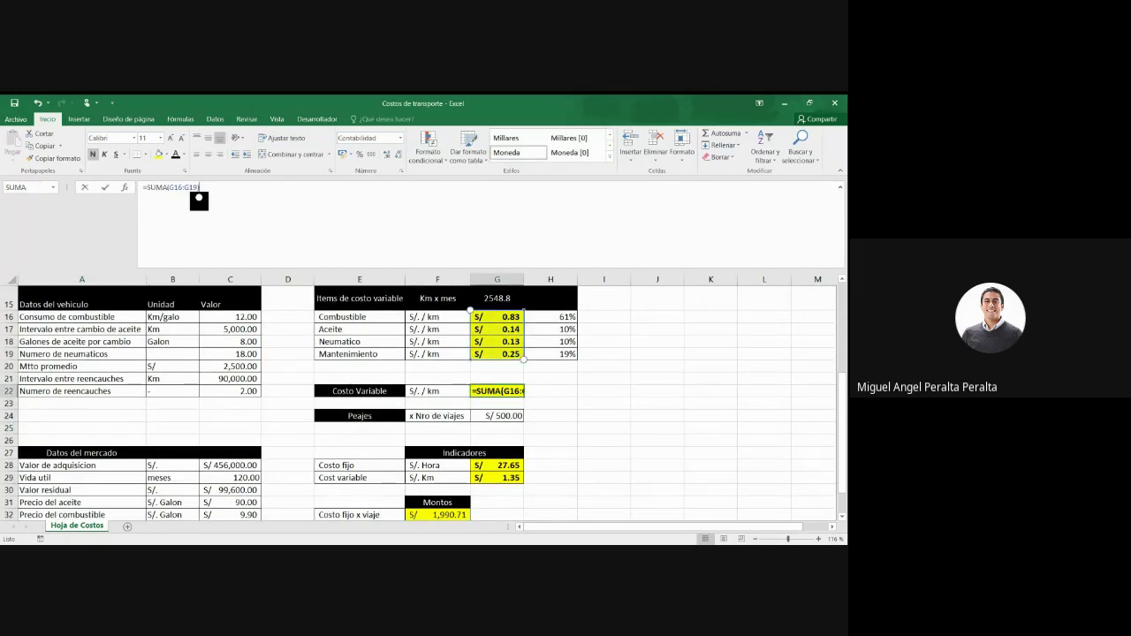
click(657, 353)
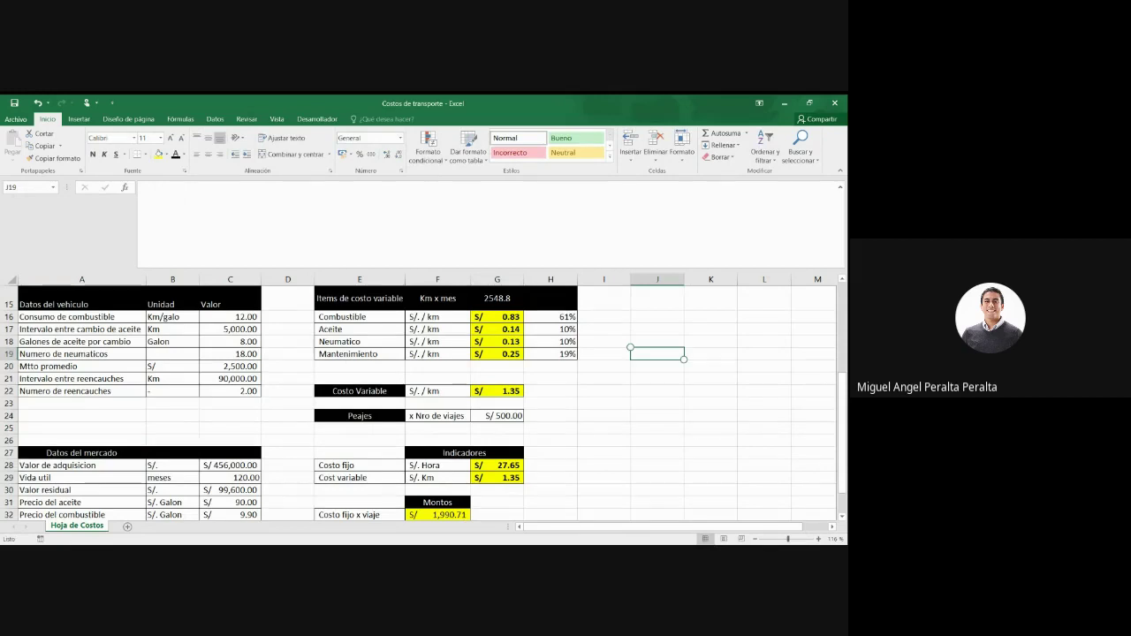
Step: Inspect the Costo fijo per-hour formula in G28 and trace the fixed-cost and machine-hour cells it references, leaving it unedited
scroll(418, 402, down, 1)
click(496, 440)
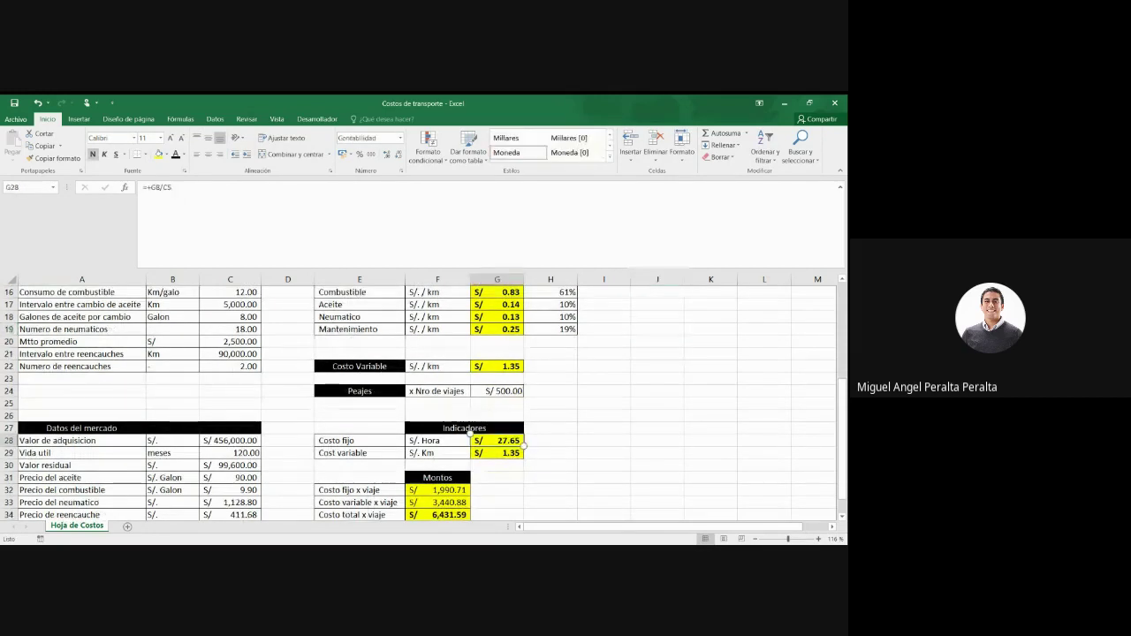
click(171, 200)
scroll(418, 402, up, 4)
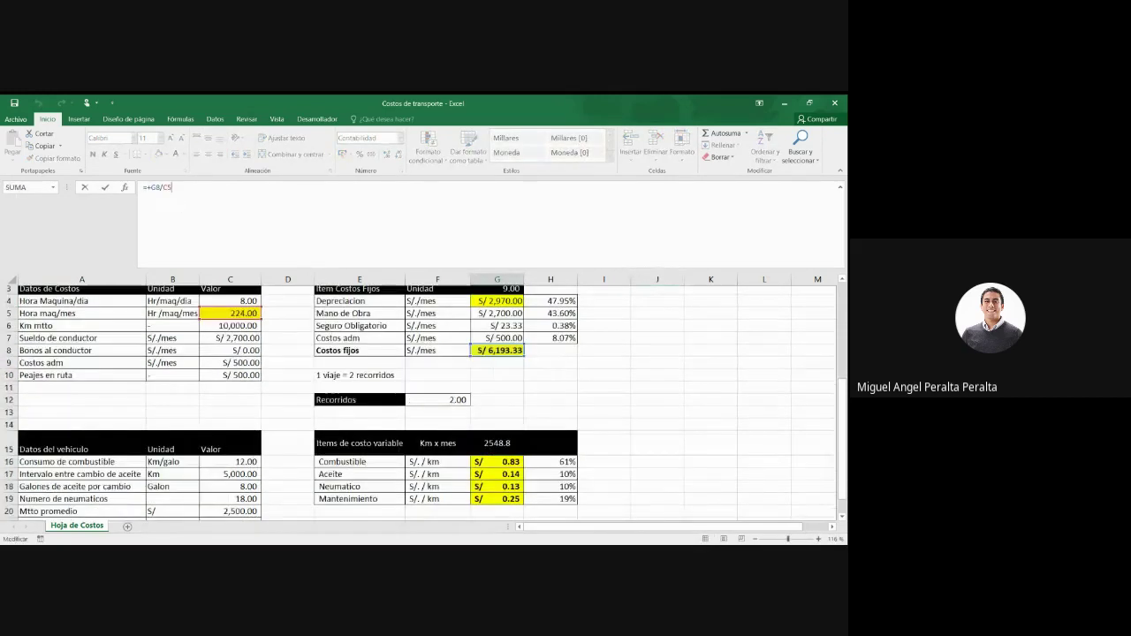
scroll(418, 402, up, 1)
scroll(418, 402, down, 1)
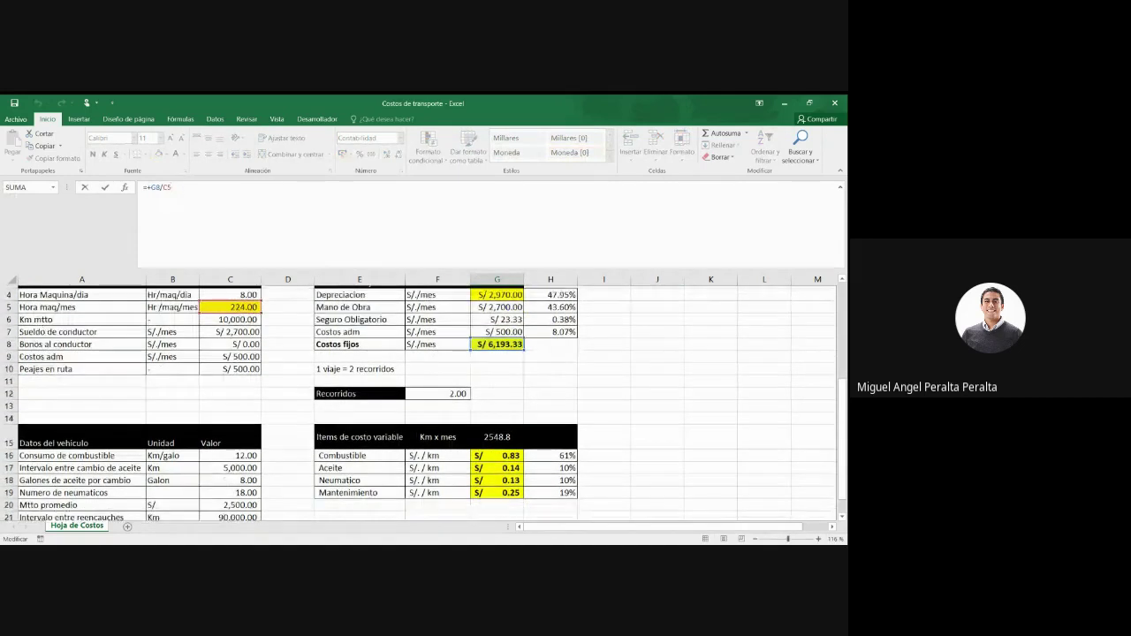
scroll(418, 402, up, 2)
scroll(418, 402, down, 1)
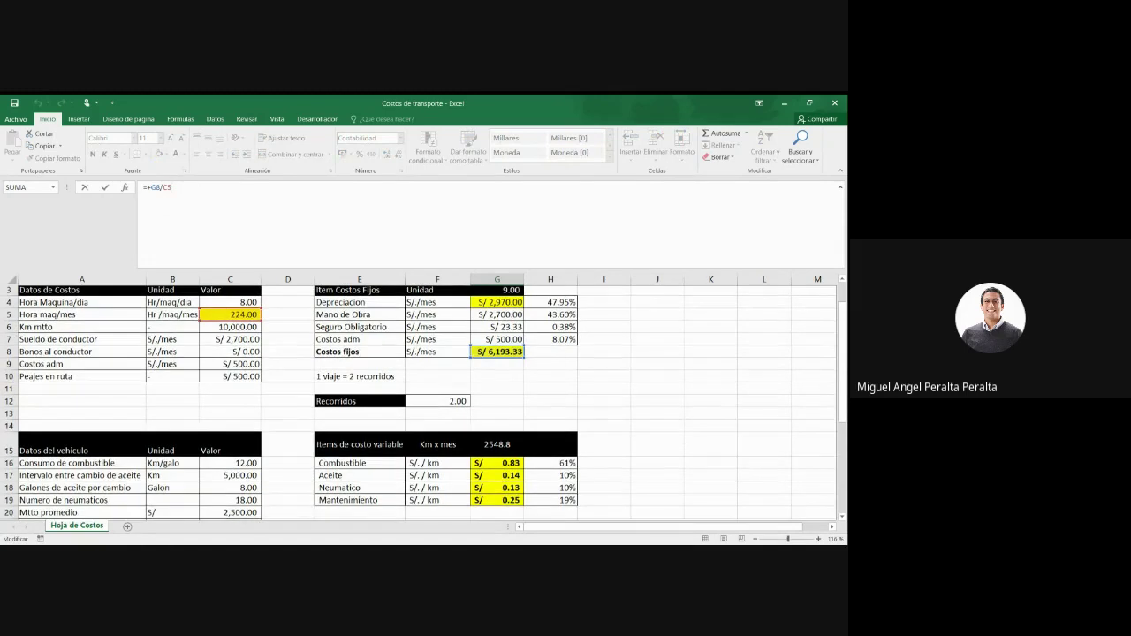
scroll(418, 402, down, 1)
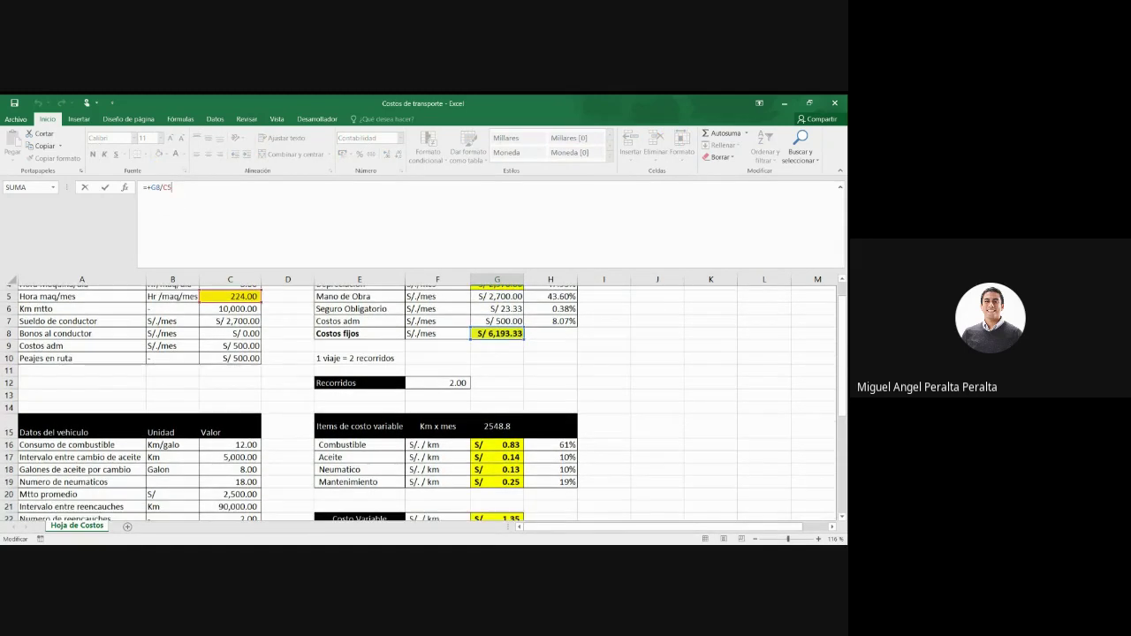
scroll(418, 402, down, 6)
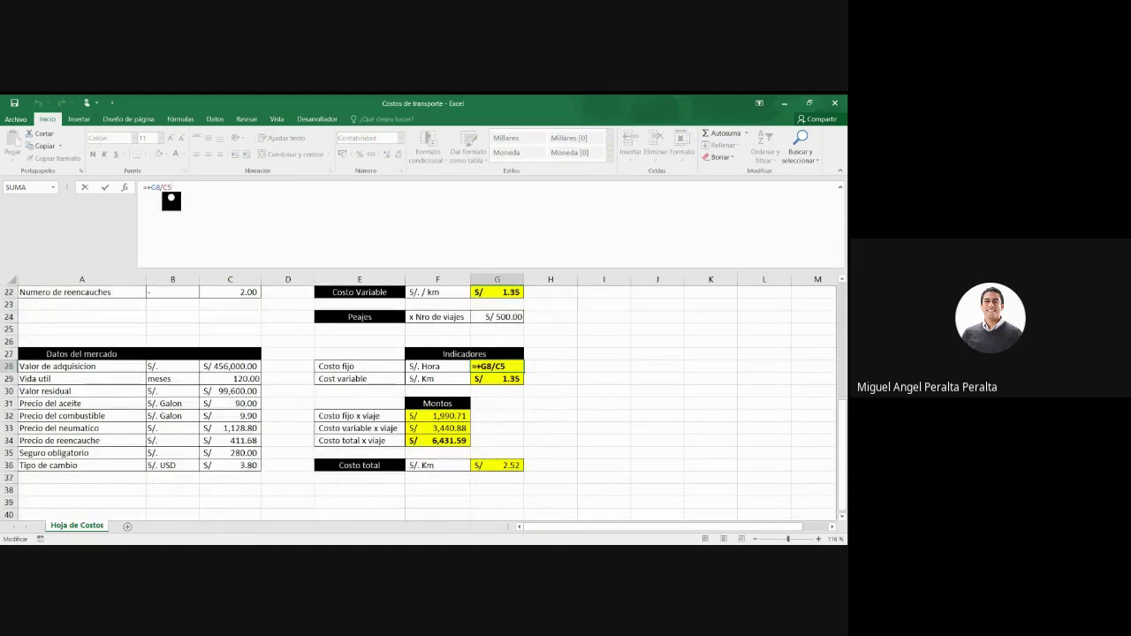
scroll(418, 402, up, 3)
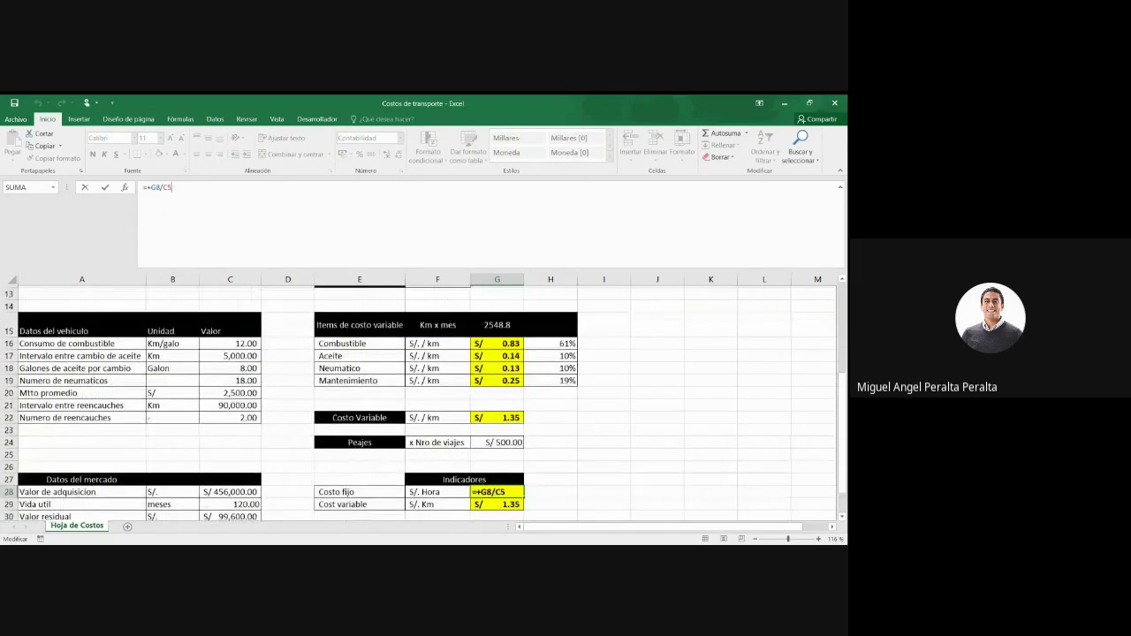
scroll(171, 201, up, 4)
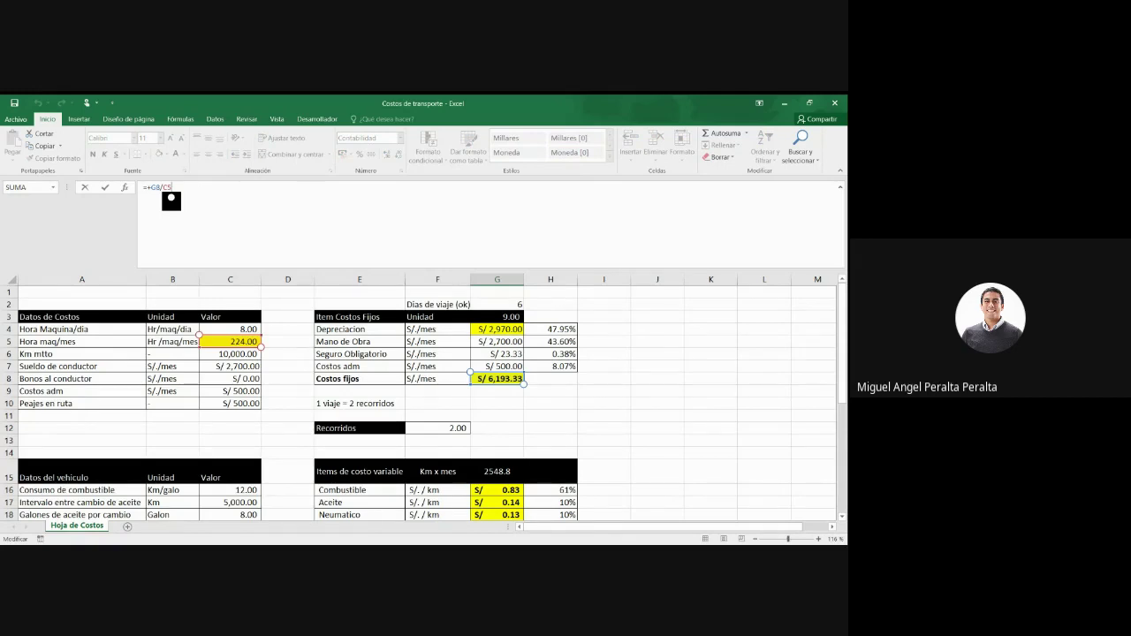
key(Return)
Step: Inspect how the Hora maq/mes formula in C5 derives monthly machine hours, leaving the formula unedited
scroll(425, 397, up, 3)
click(230, 341)
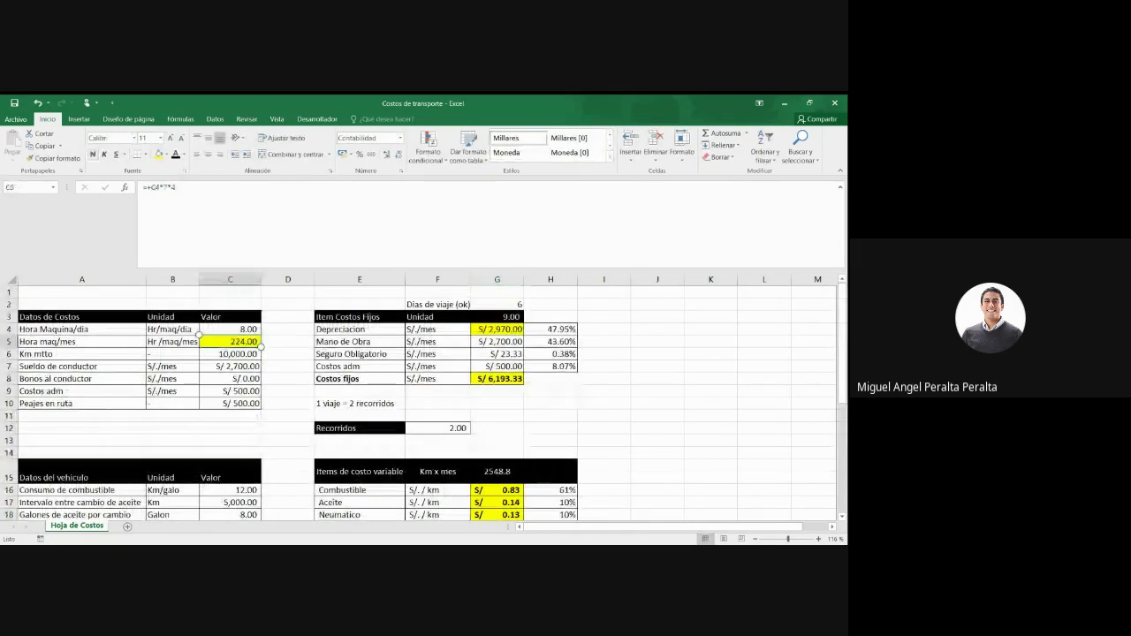
click(175, 200)
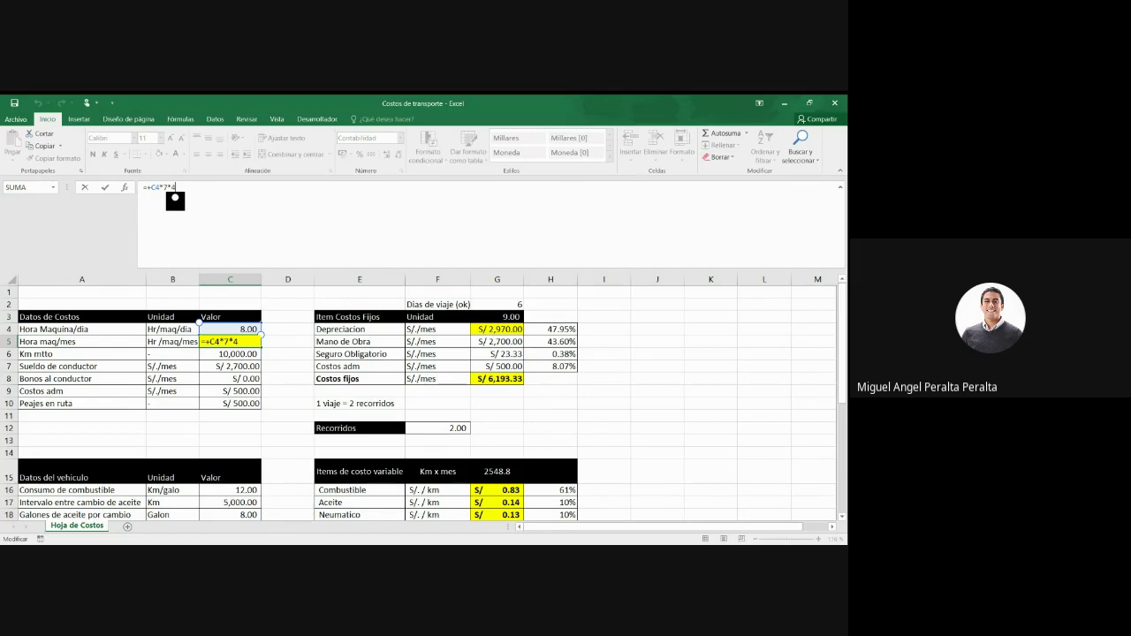
key(ctrl+Return)
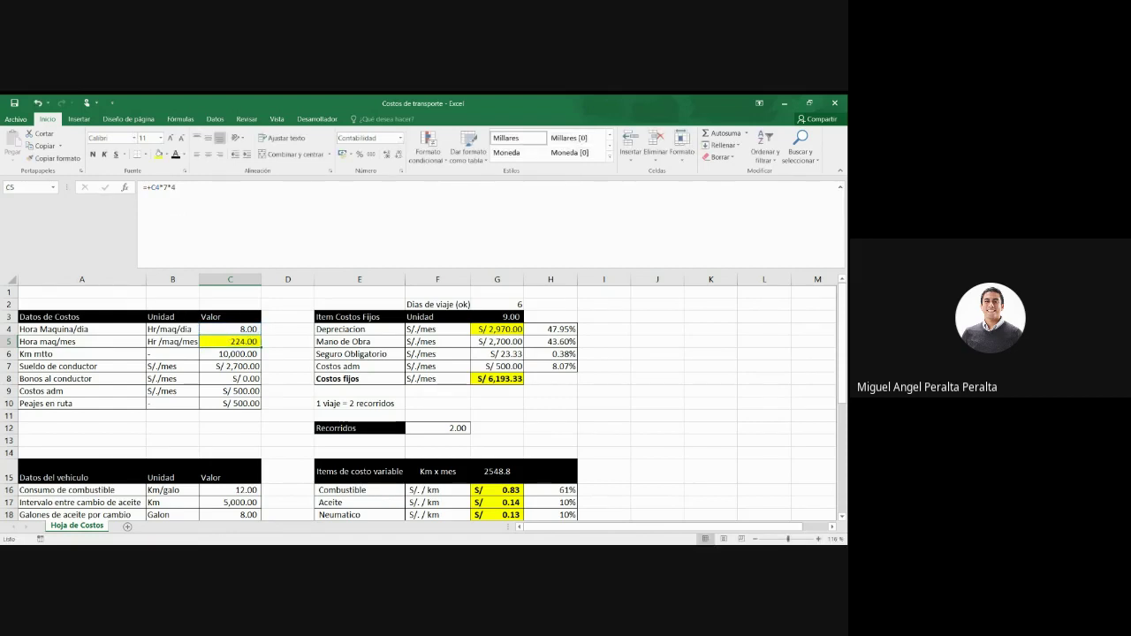
Step: Recheck the Costo fijo indicator formula in G28 against the cost tables above it, leaving the formula unedited
scroll(418, 403, down, 2)
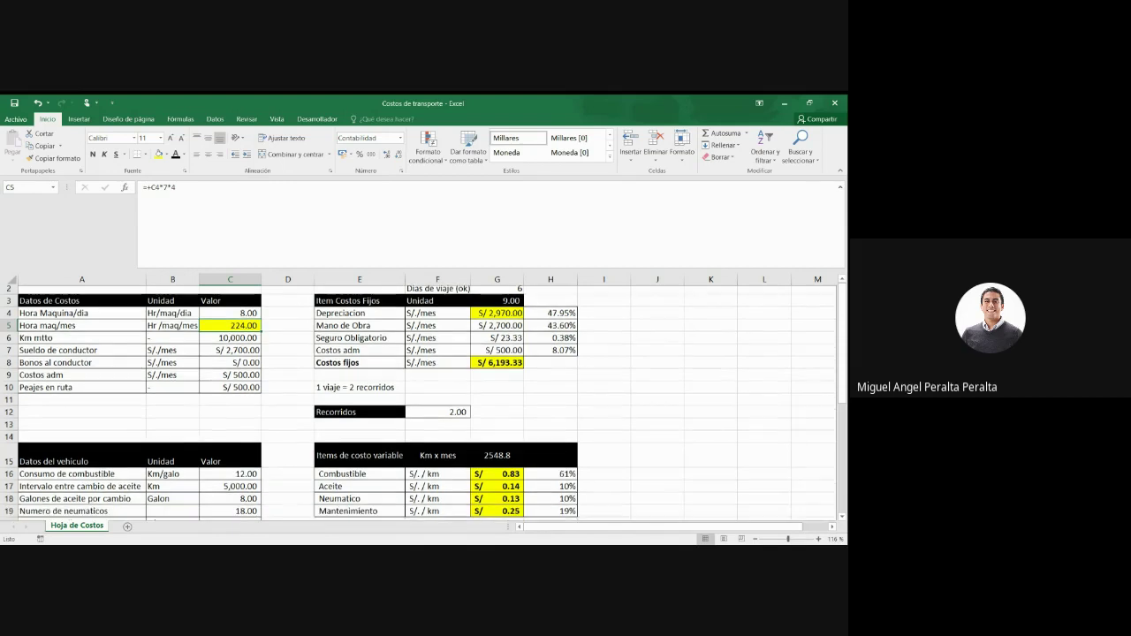
scroll(418, 403, down, 2)
scroll(418, 403, down, 2)
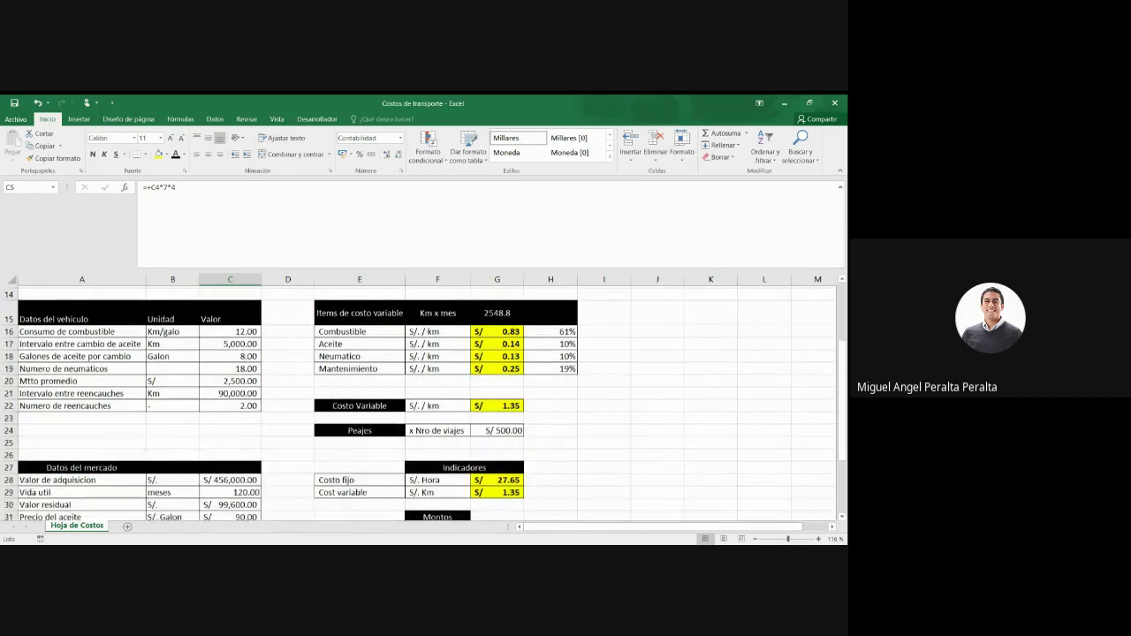
scroll(418, 403, down, 2)
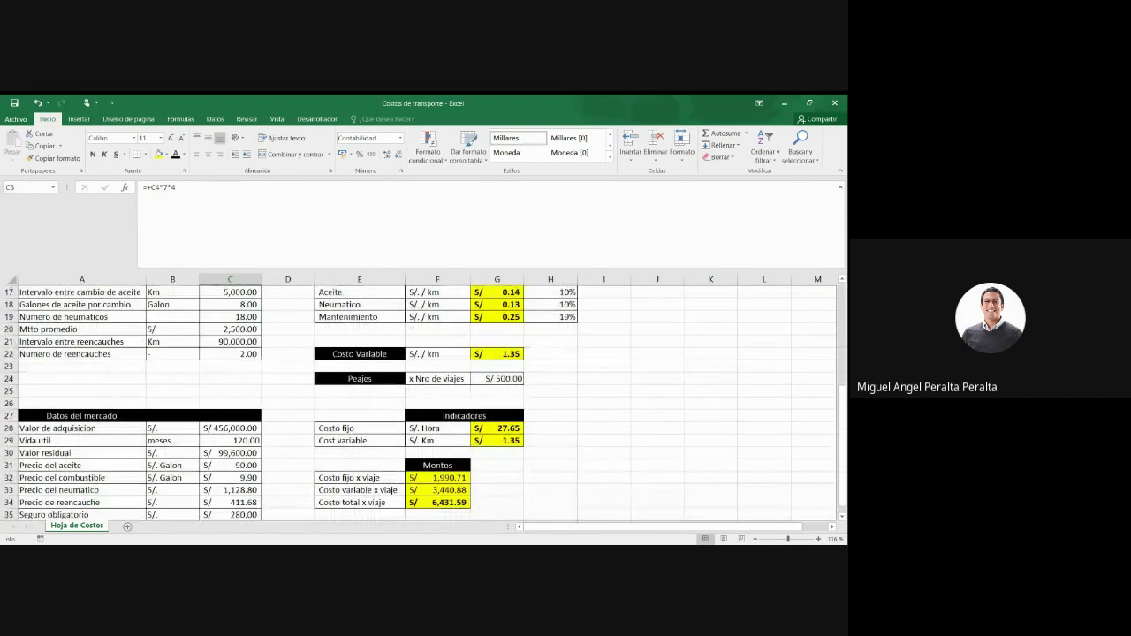
click(474, 427)
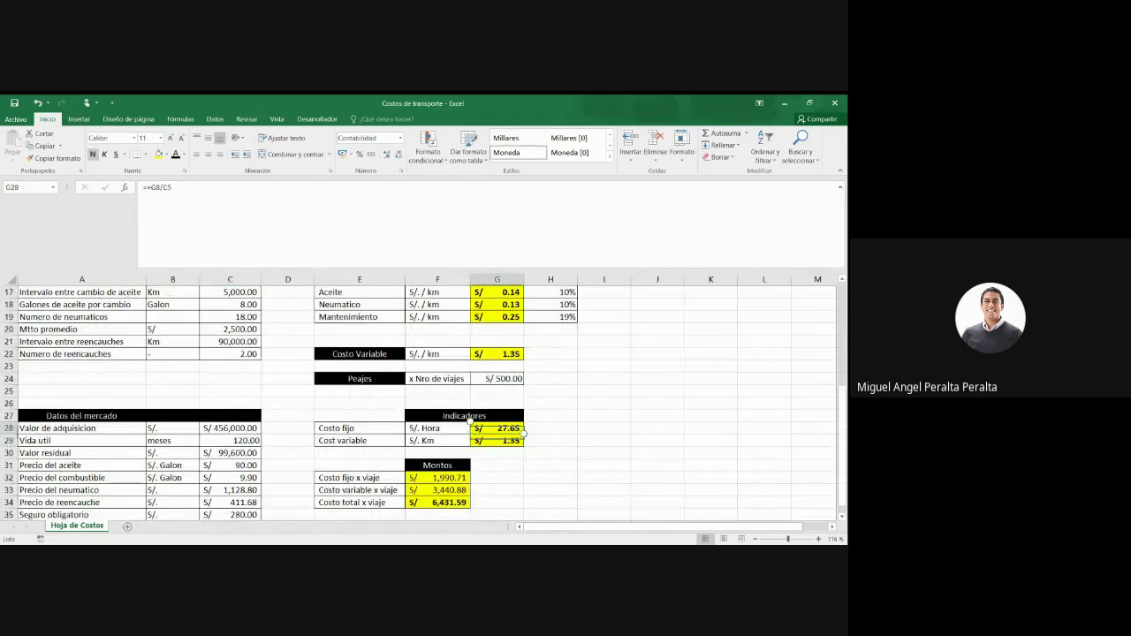
click(170, 198)
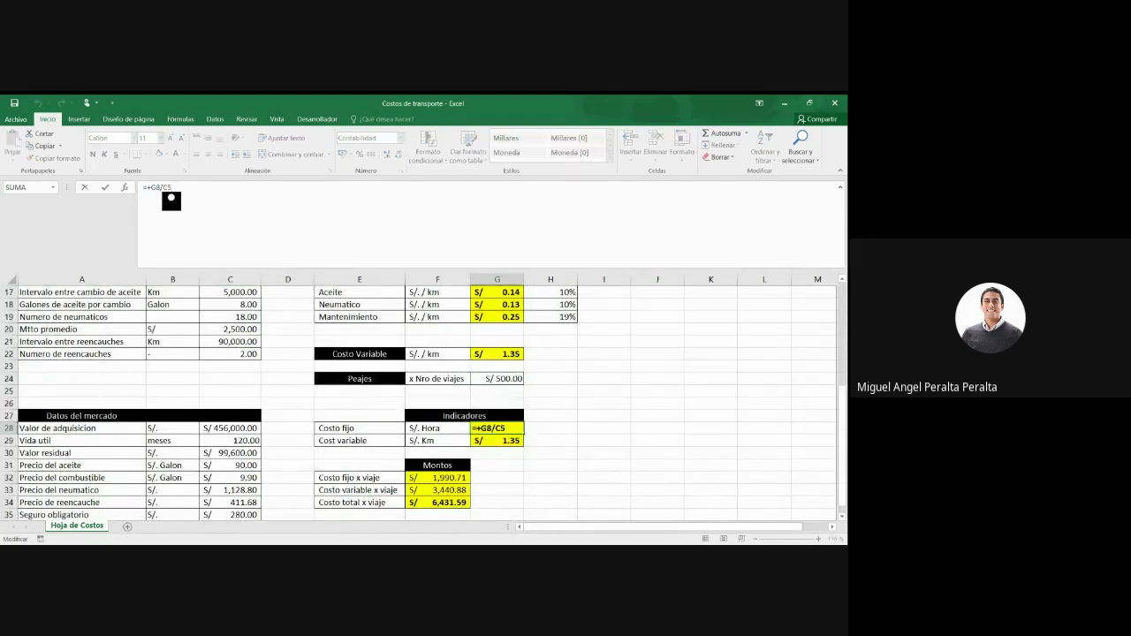
scroll(170, 200, up, 6)
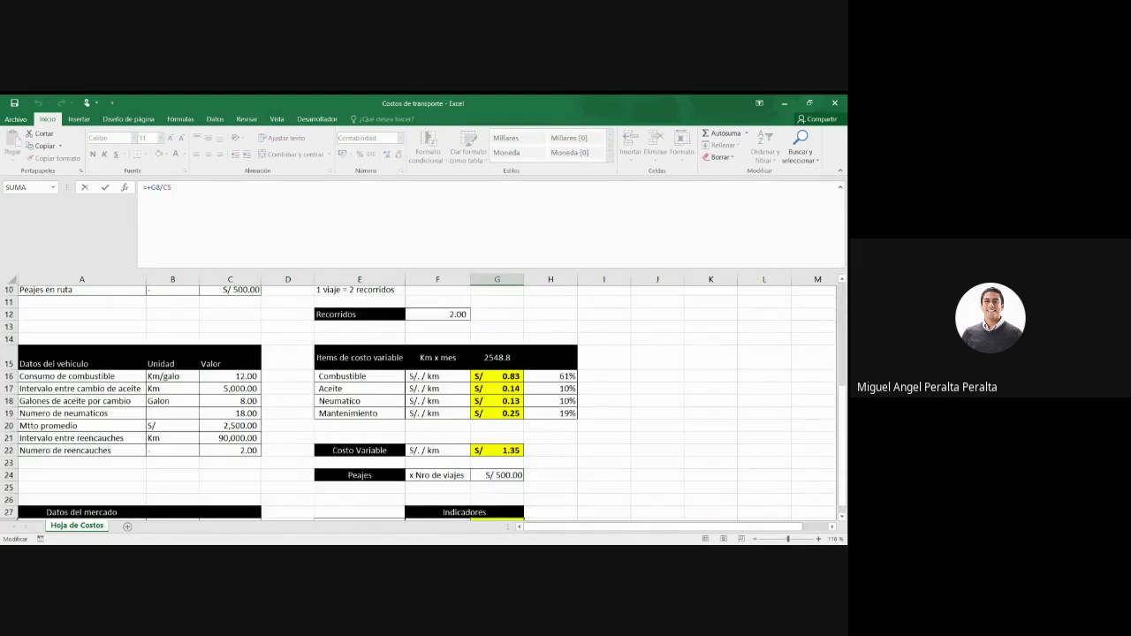
scroll(170, 200, down, 3)
key(Return)
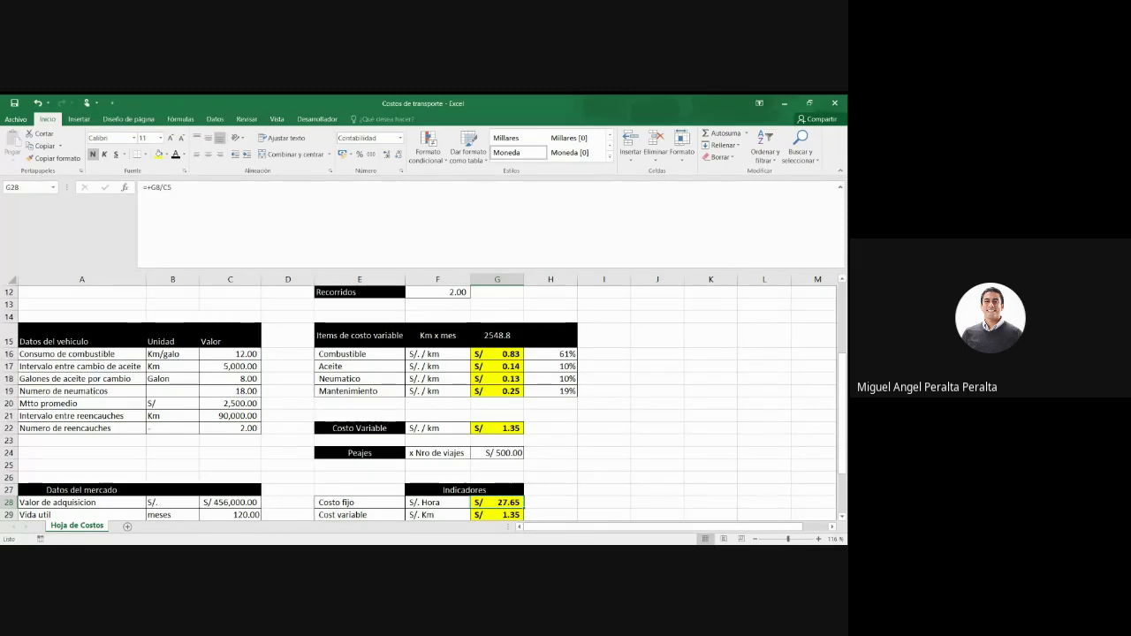
Step: Inspect the Costo fijo x viaje formula in F32 and trace its referenced cells across the sheet, leaving it unedited
scroll(418, 403, down, 2)
scroll(658, 403, down, 1)
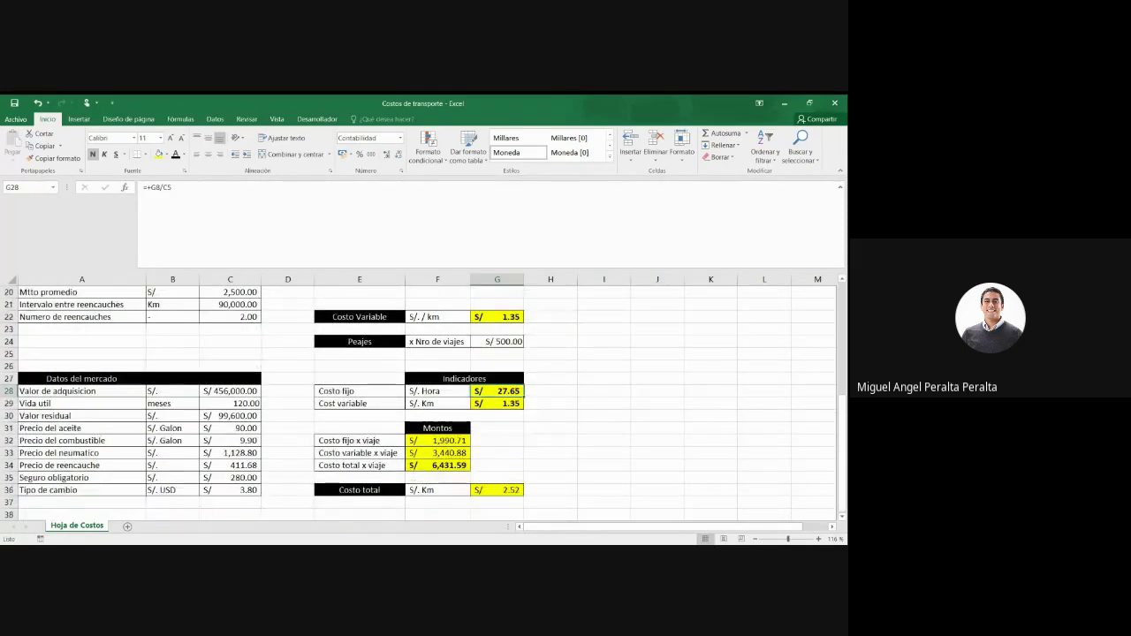
click(657, 403)
scroll(657, 403, down, 1)
click(438, 390)
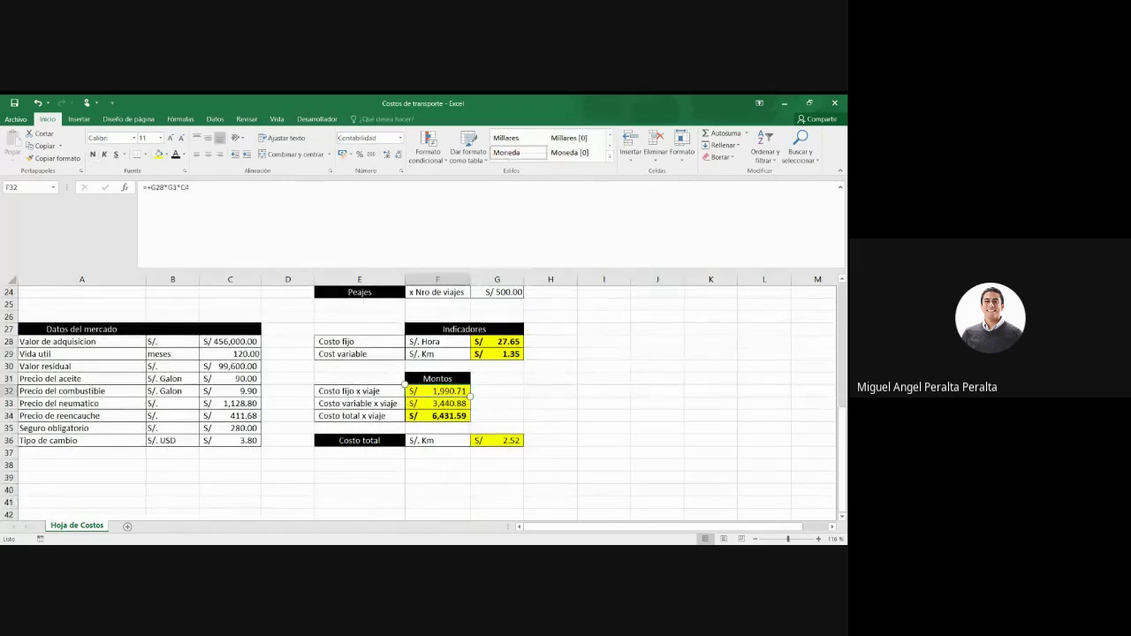
click(188, 190)
scroll(418, 402, up, 2)
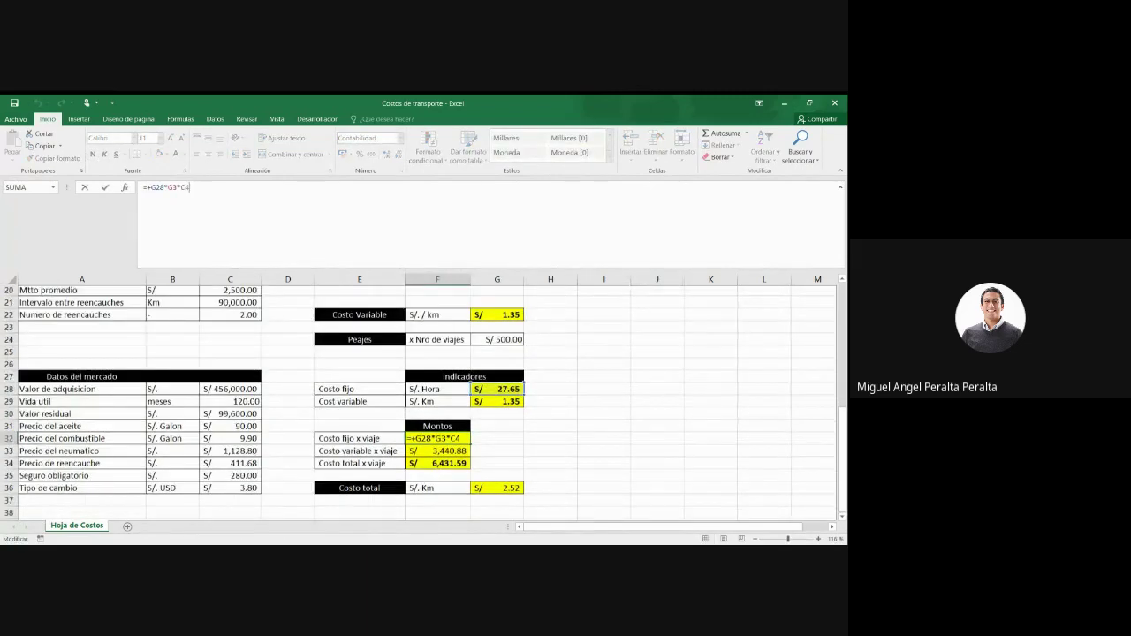
scroll(418, 402, up, 7)
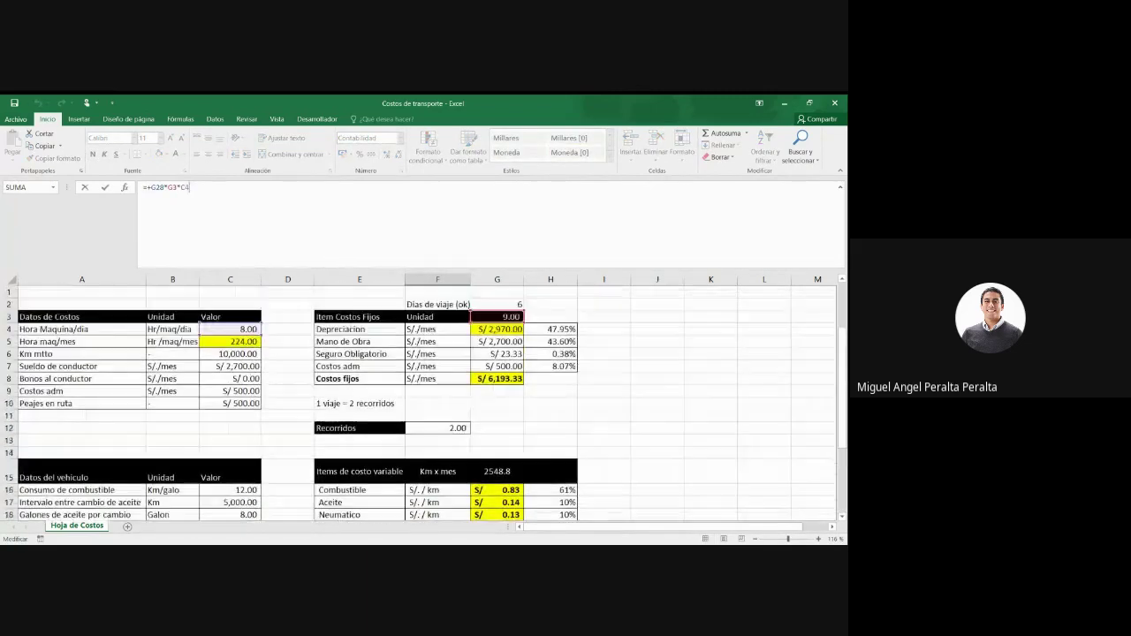
scroll(418, 402, down, 8)
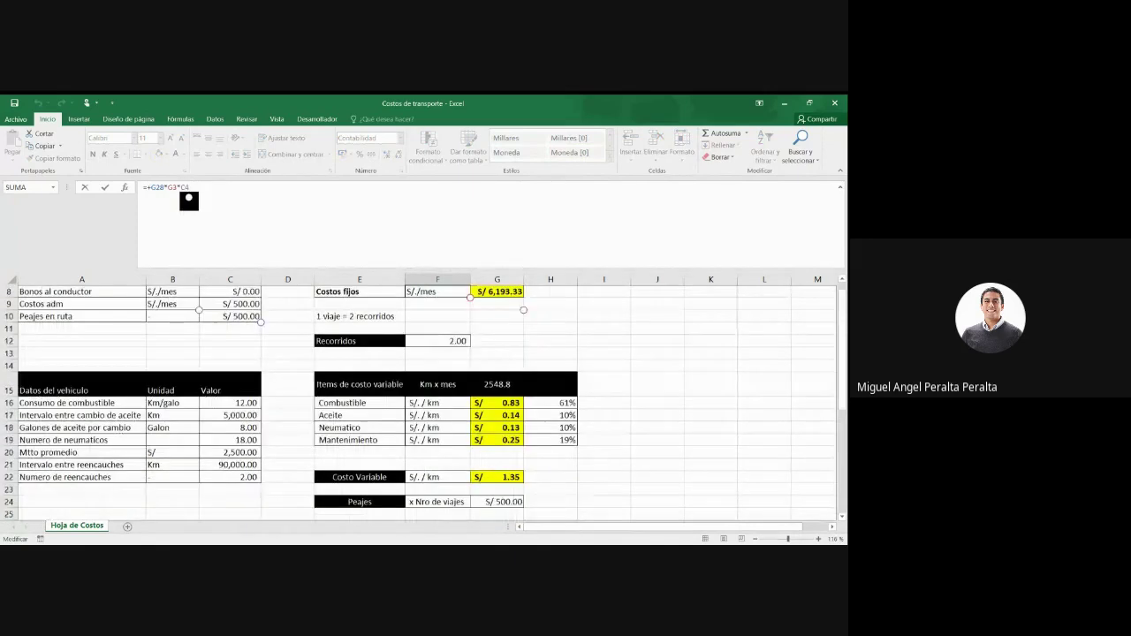
scroll(418, 402, down, 1)
scroll(418, 402, up, 2)
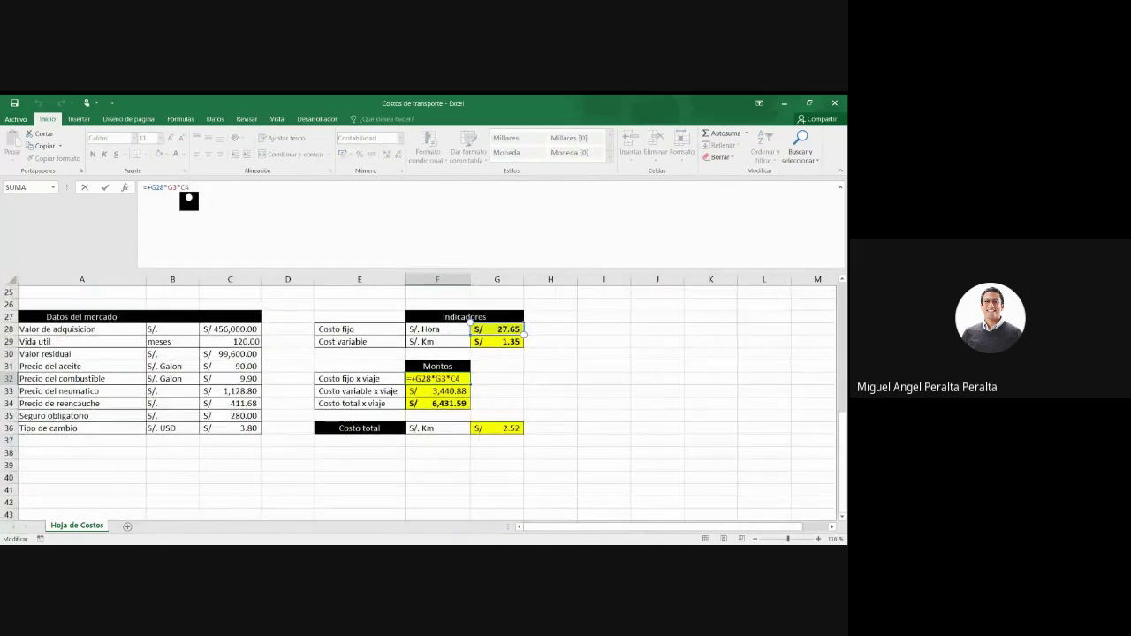
key(ctrl+Return)
Step: Inspect the Costo variable x viaje formula in F33 and the kilometre and variable-cost cells it references, leaving it unedited
scroll(418, 402, right, 2)
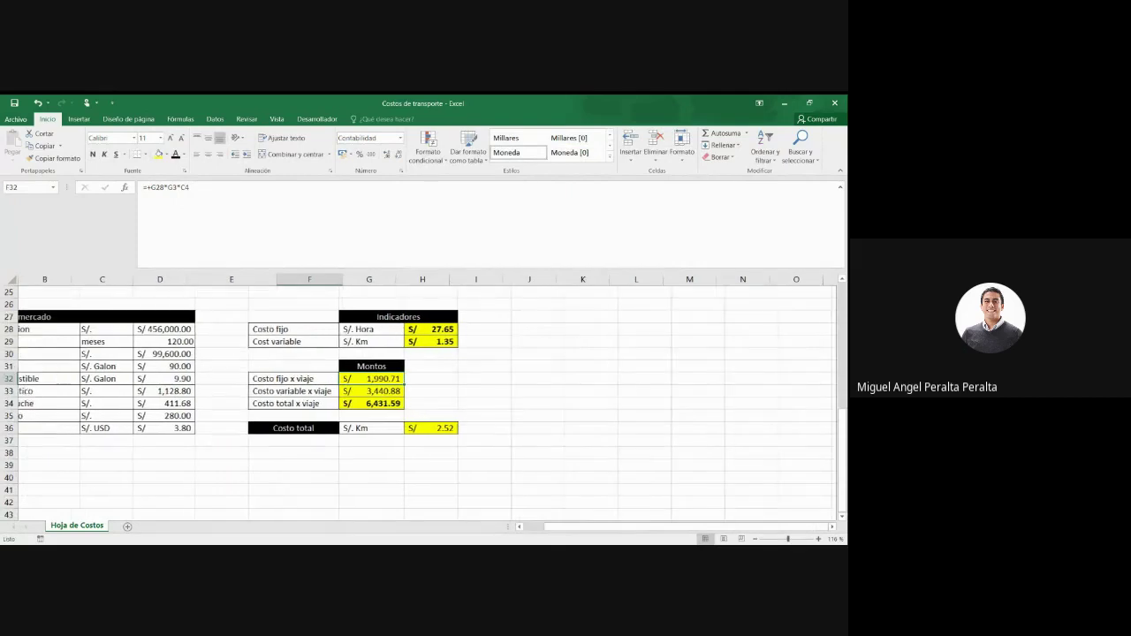
scroll(418, 402, left, 1)
click(437, 391)
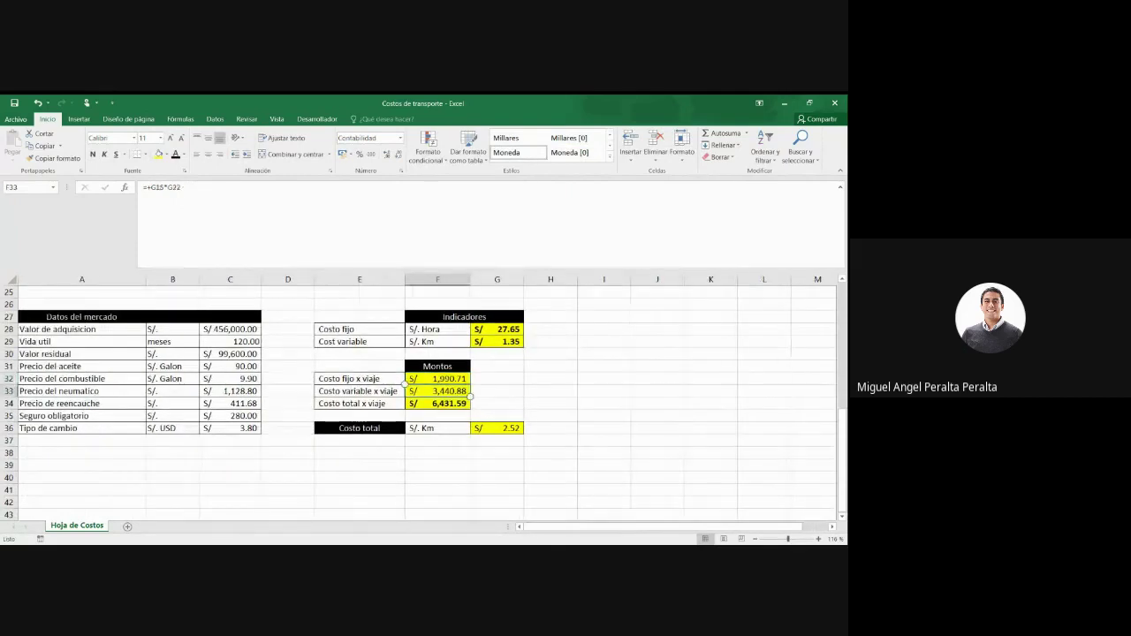
click(180, 198)
scroll(418, 402, up, 4)
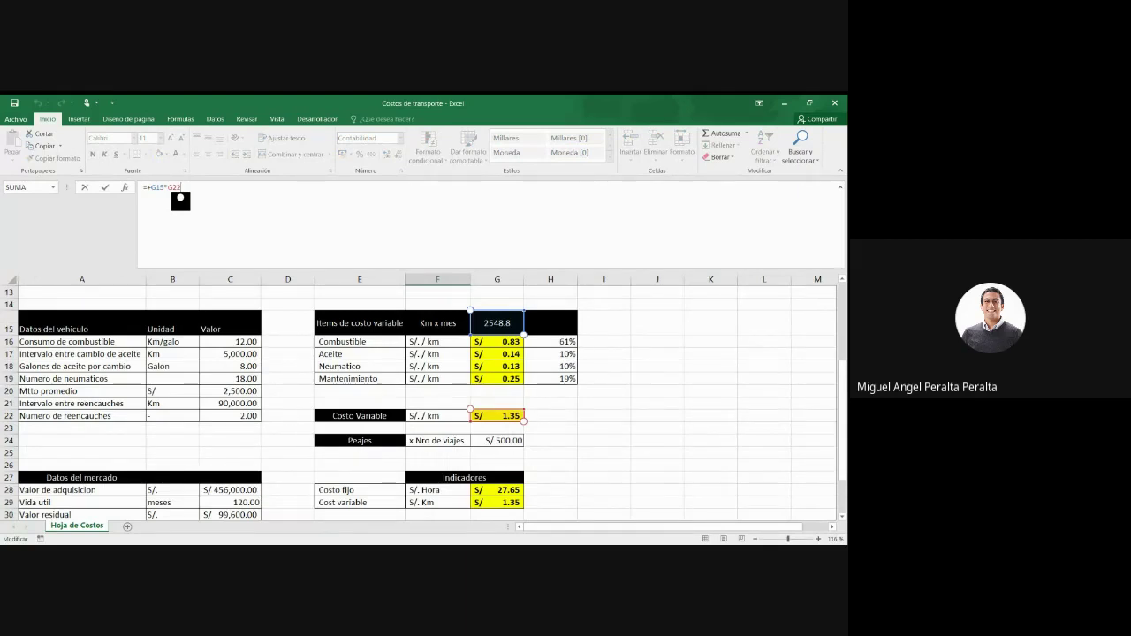
scroll(418, 402, down, 4)
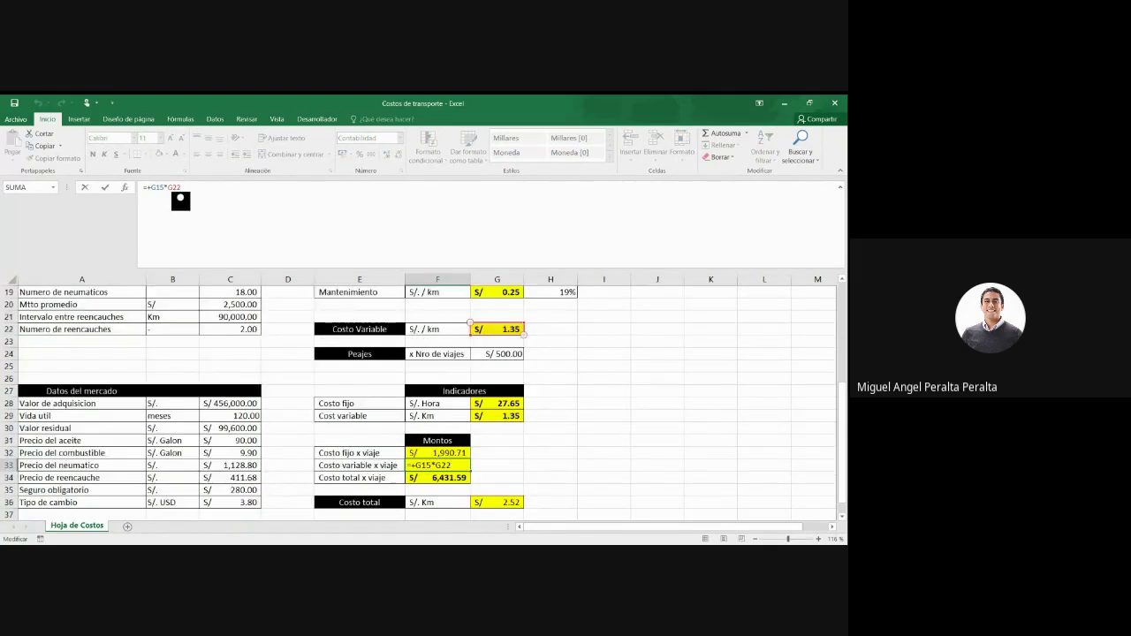
key(ctrl+Return)
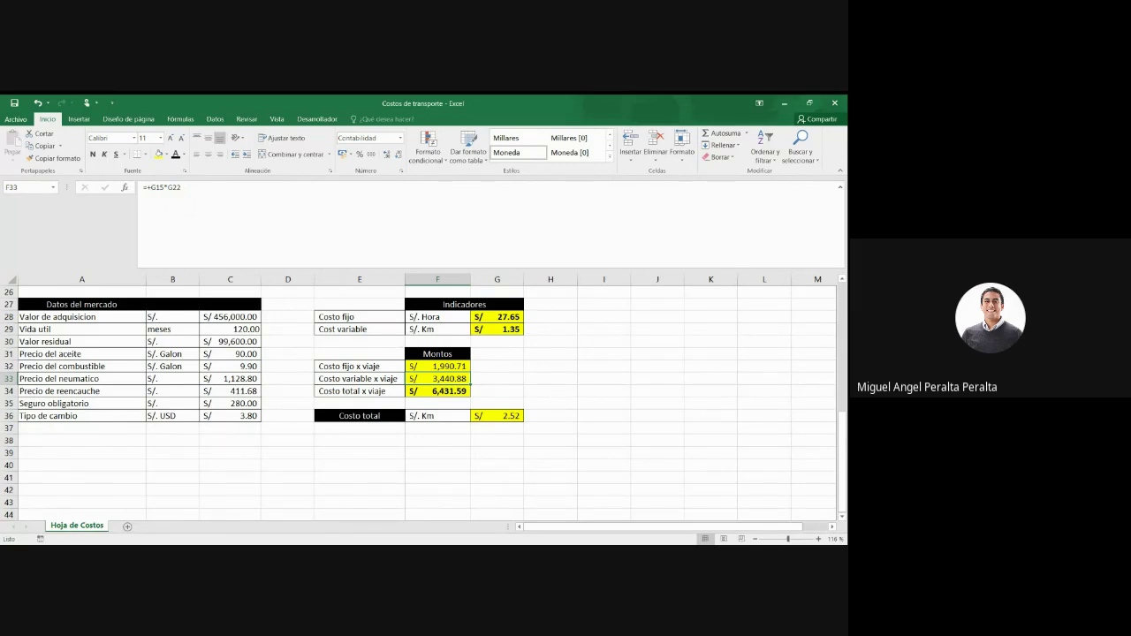
Step: Inspect the Costo total x viaje formula in F34 and trace its referenced trip-cost, Recorridos and Peajes cells, leaving it unedited
click(438, 404)
click(437, 392)
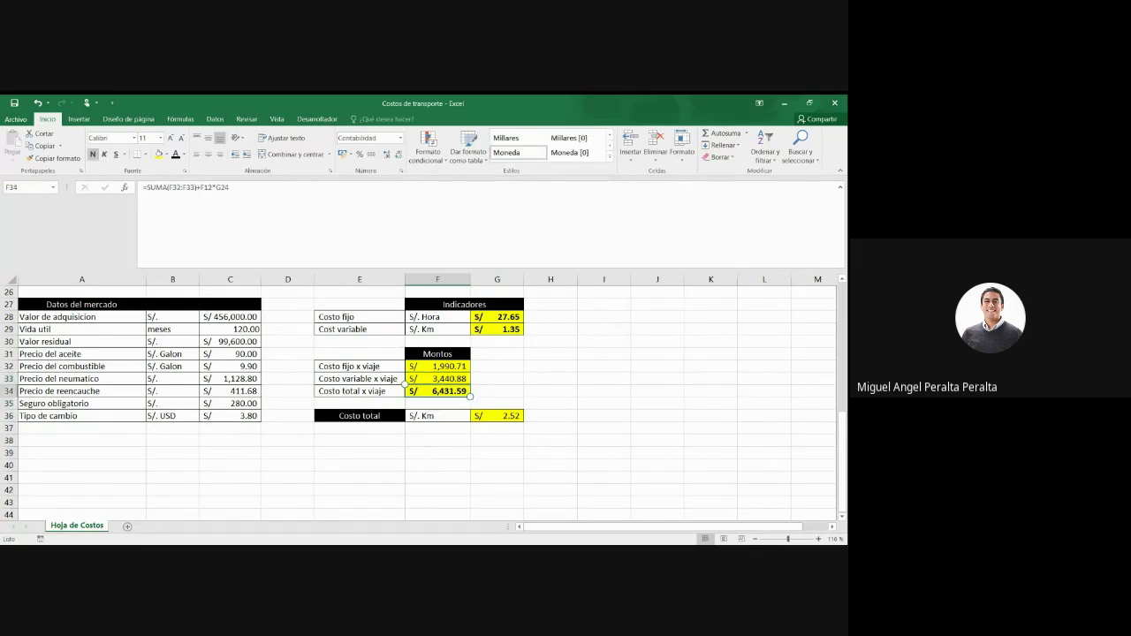
click(228, 199)
scroll(424, 398, up, 4)
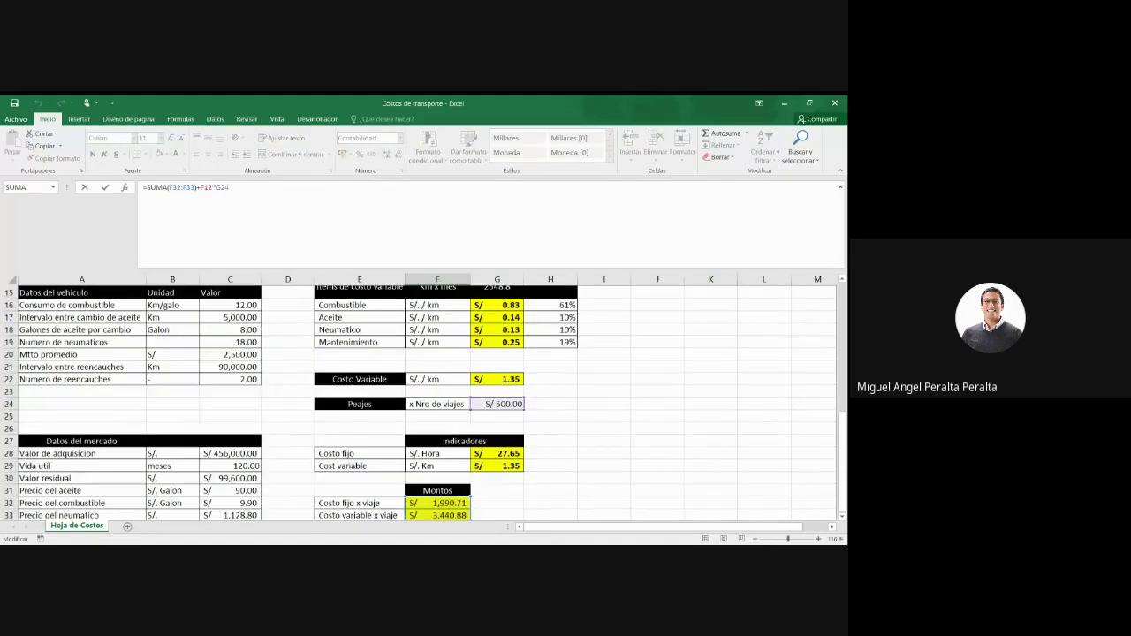
scroll(424, 398, up, 4)
scroll(425, 397, down, 2)
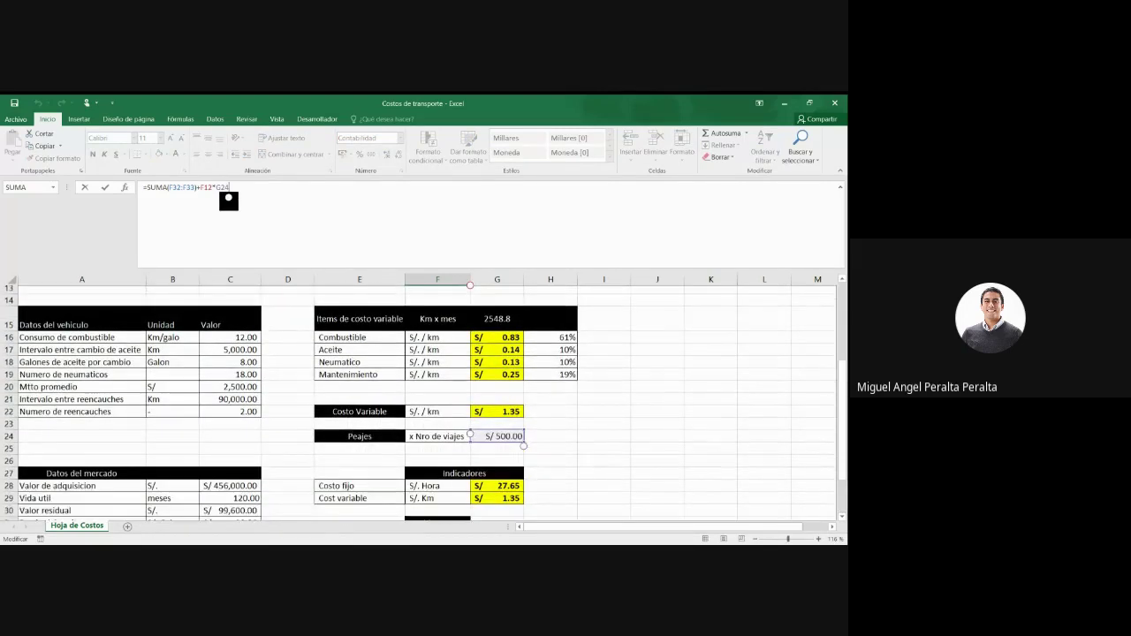
scroll(228, 200, up, 3)
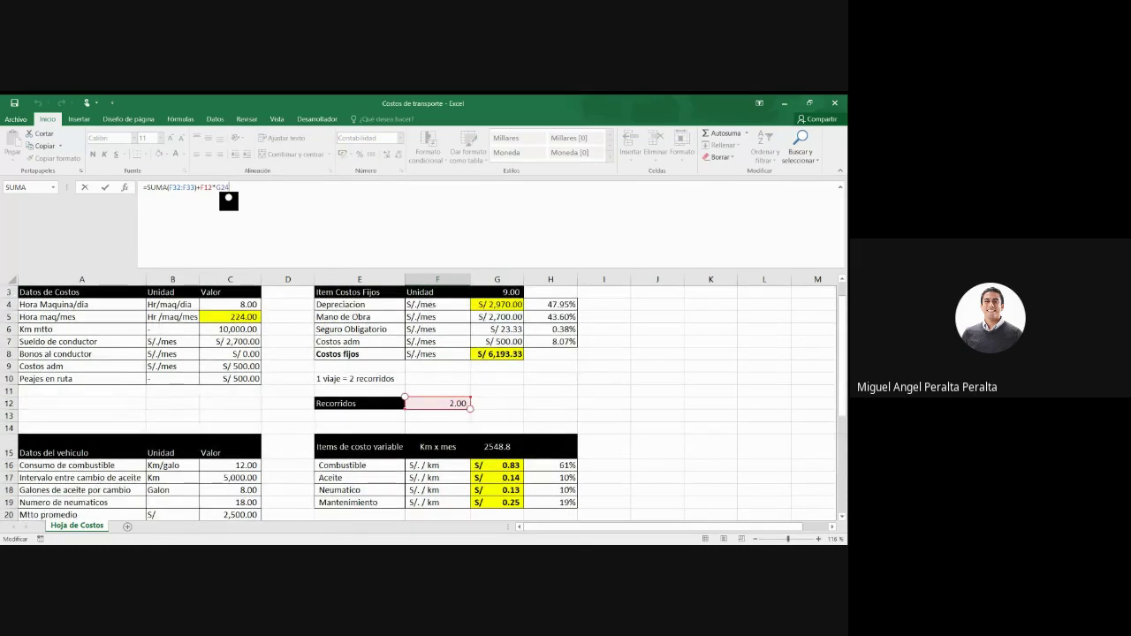
scroll(228, 200, down, 3)
scroll(228, 199, down, 3)
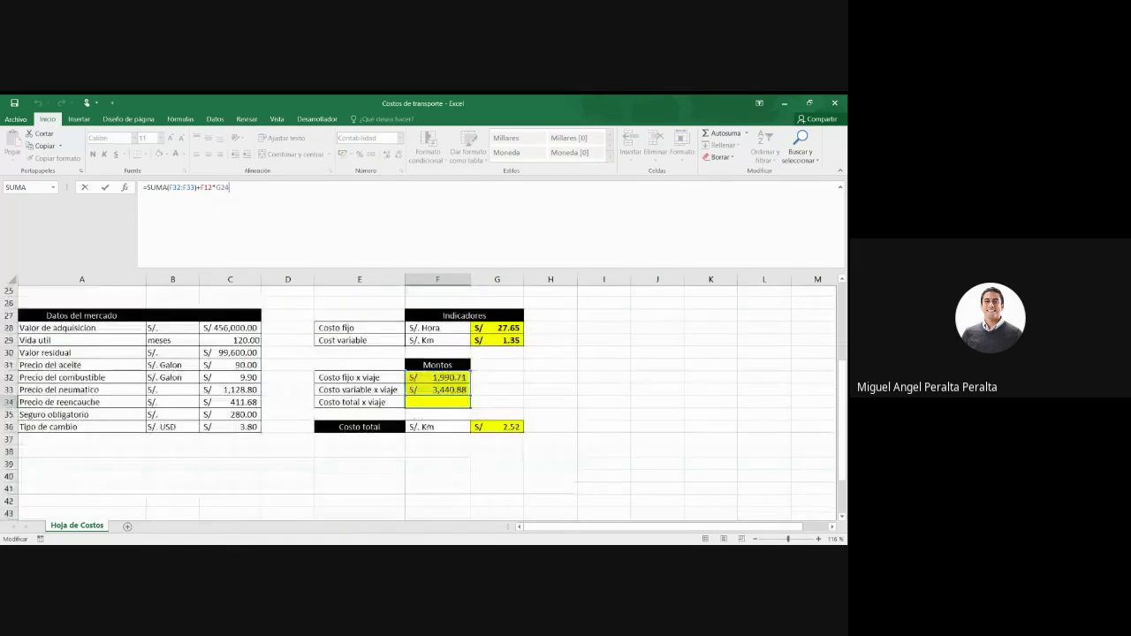
scroll(228, 199, up, 2)
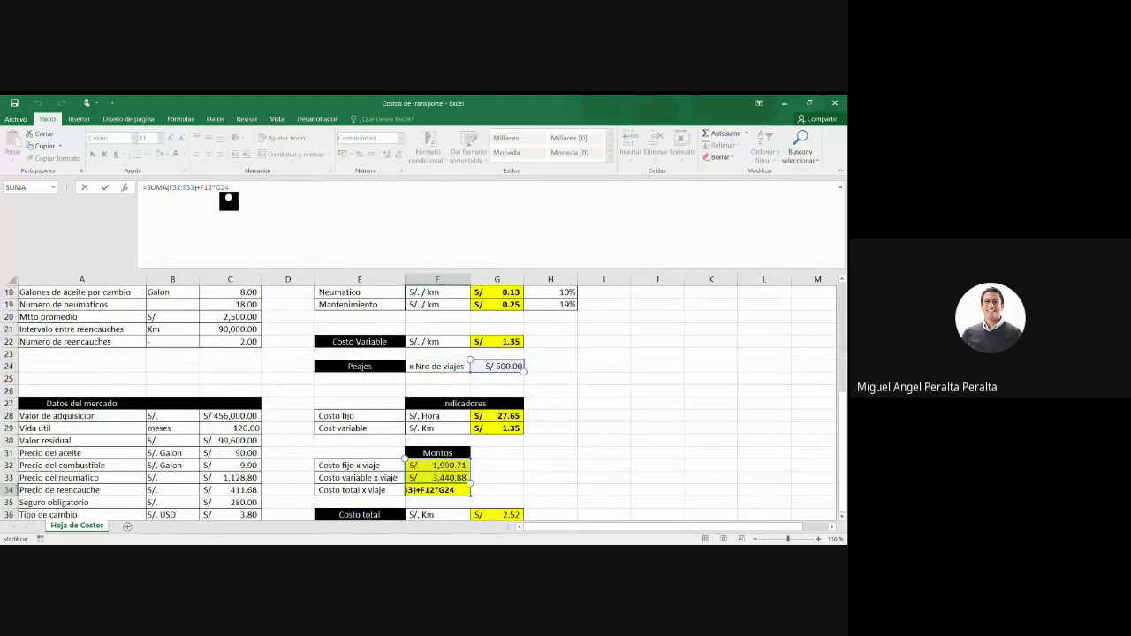
scroll(228, 200, down, 2)
key(ctrl+Return)
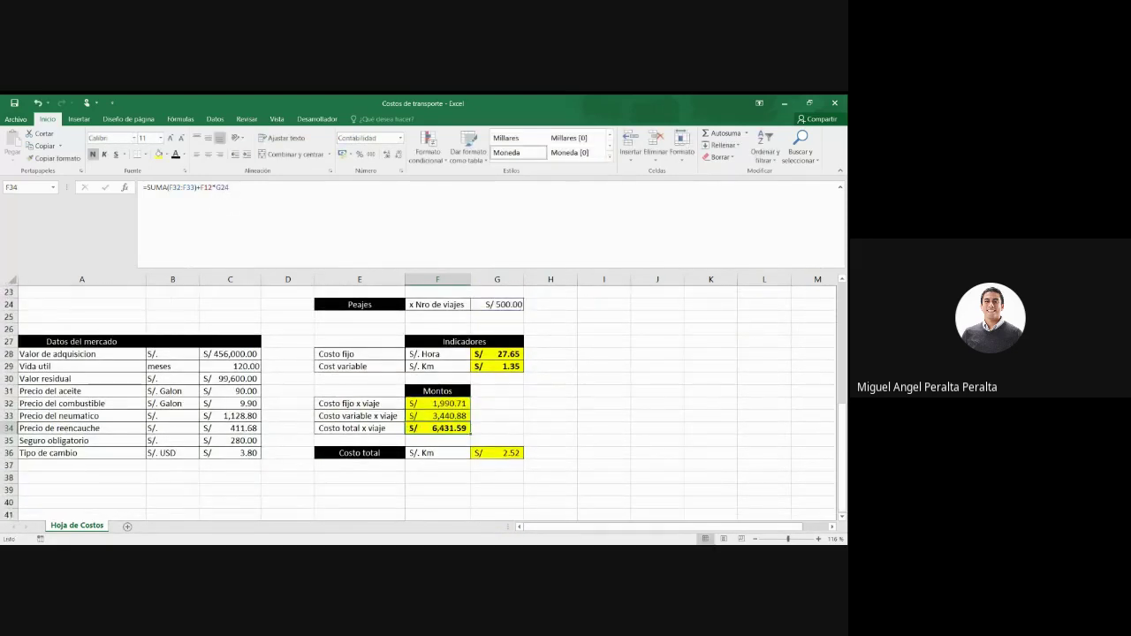
Step: Inspect the Costo total per-kilometre formula in G36, trace its references to F34 and G15 without editing it, and return to the upper cost tables
click(497, 452)
text(=+F34/G15)
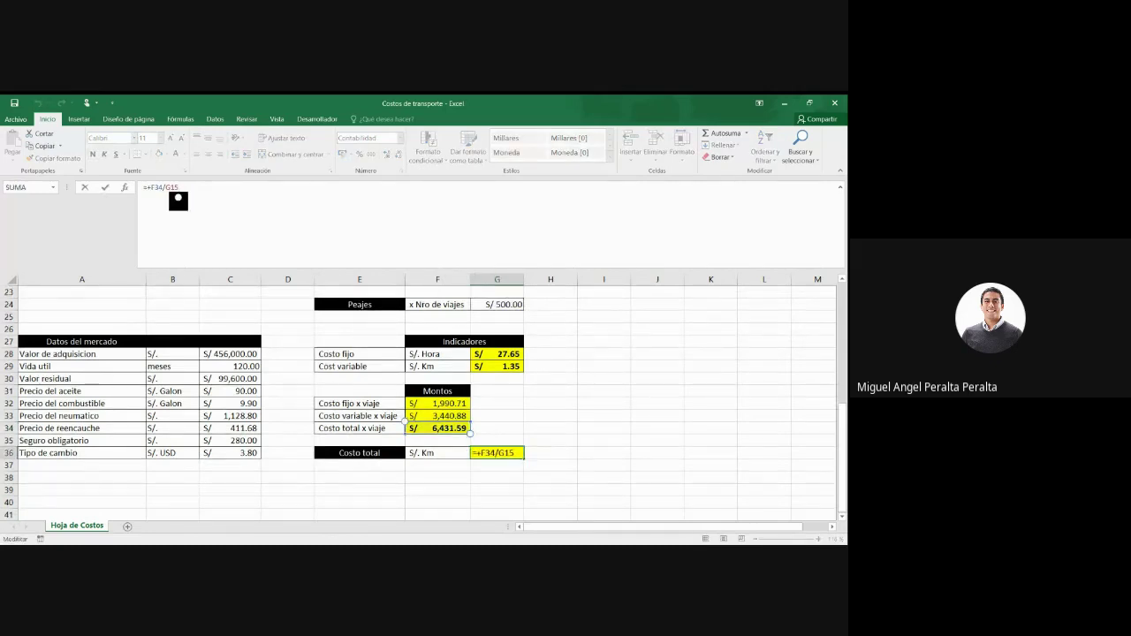
scroll(177, 201, up, 7)
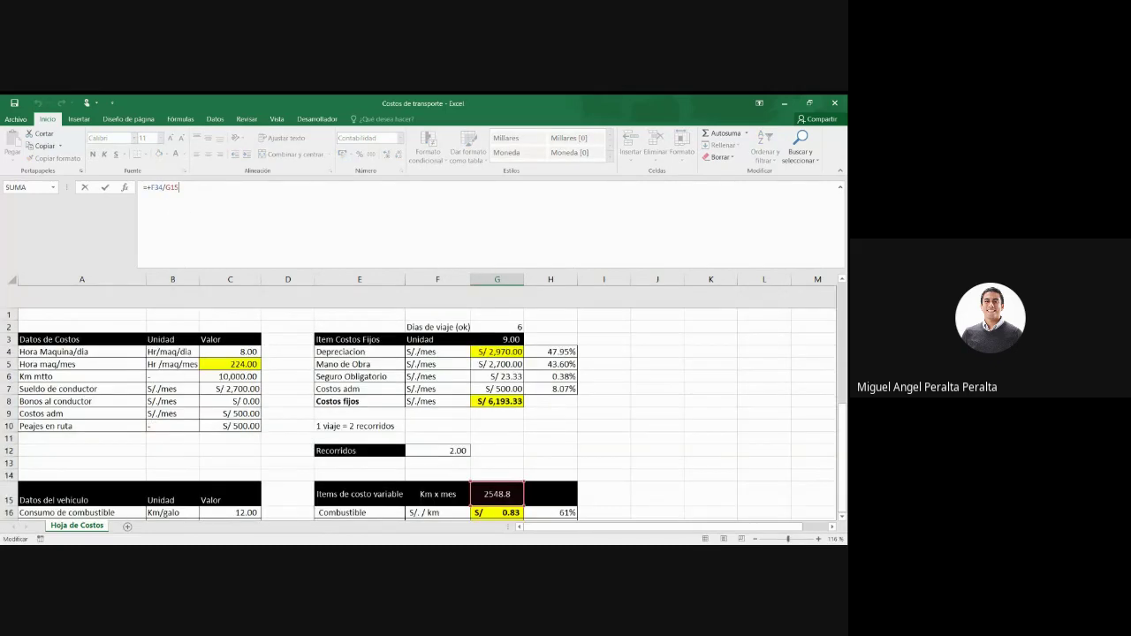
scroll(177, 200, down, 3)
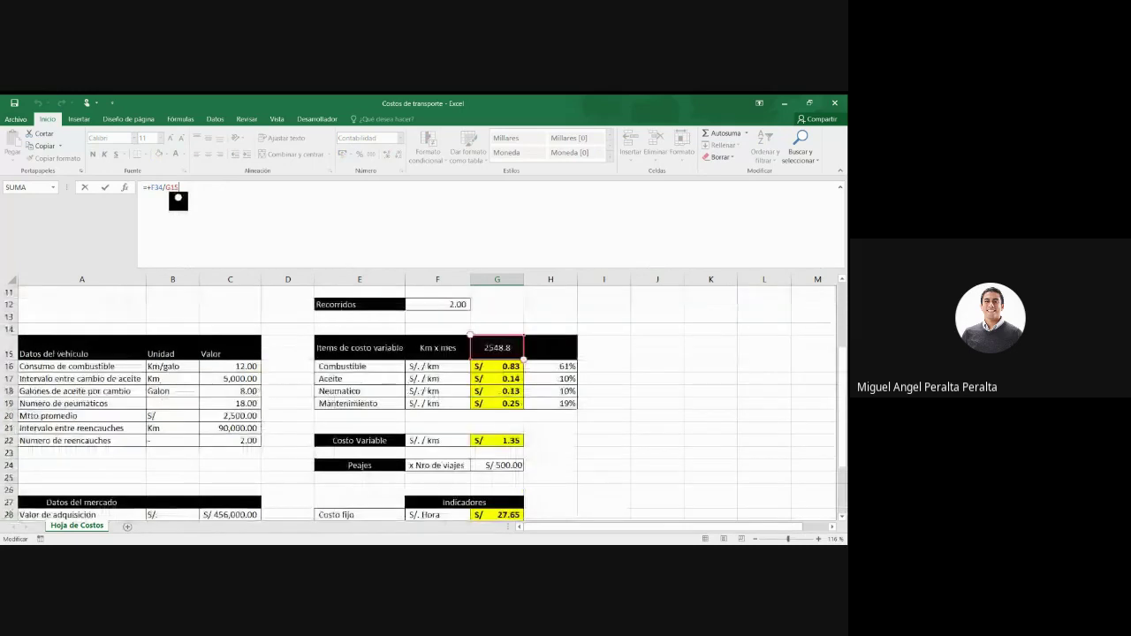
scroll(178, 200, down, 5)
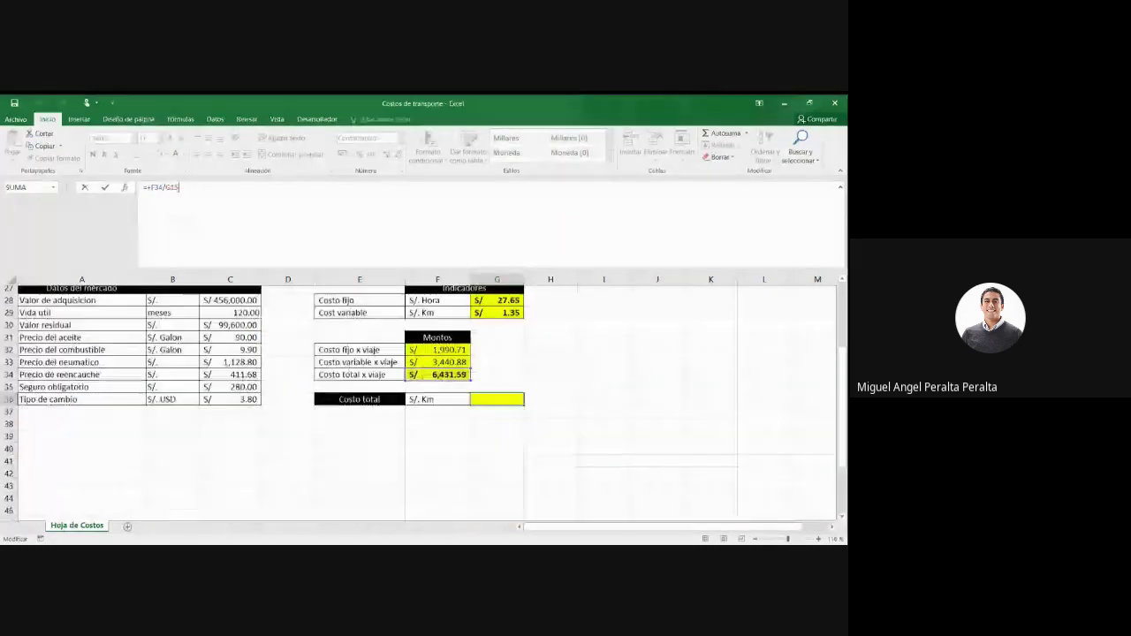
key(ctrl+Return)
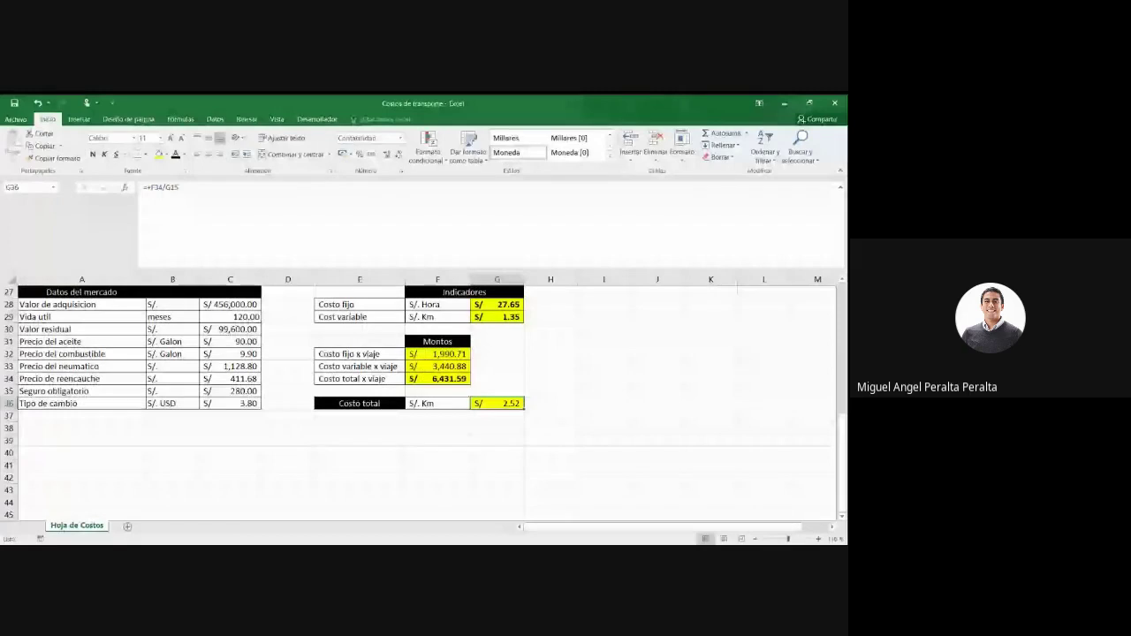
scroll(420, 398, up, 1)
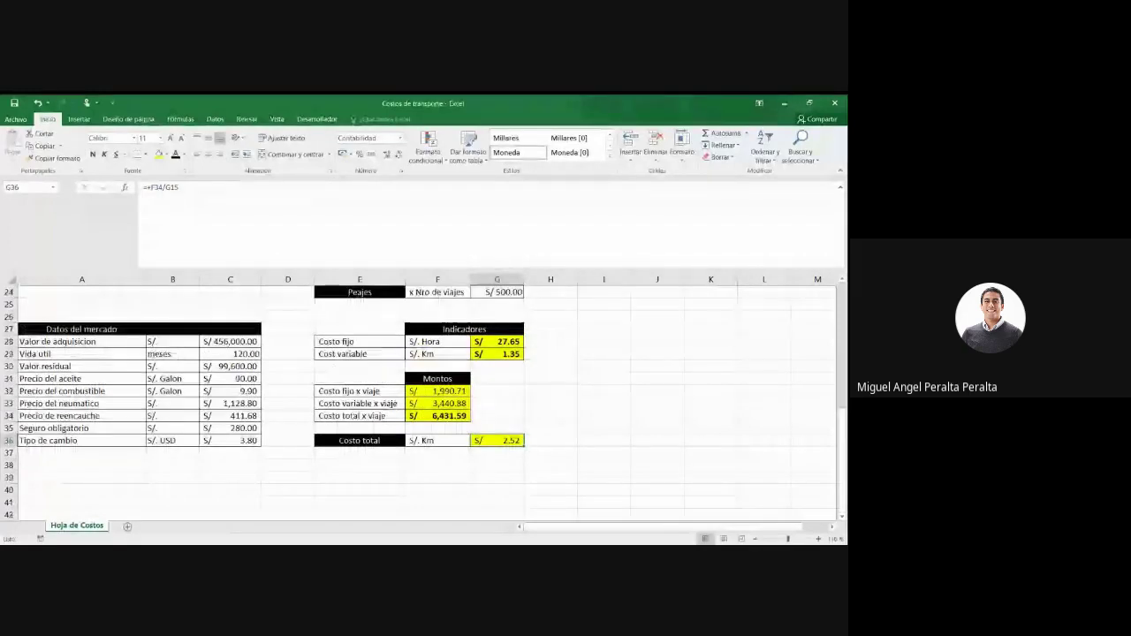
scroll(423, 403, up, 1)
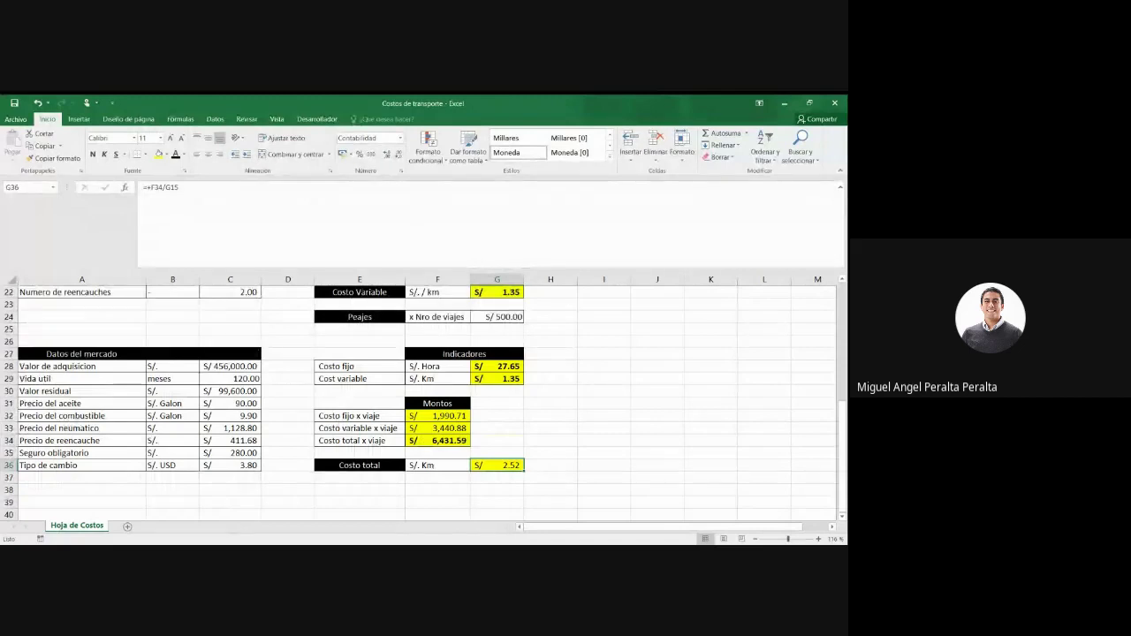
scroll(420, 397, up, 7)
scroll(423, 403, down, 1)
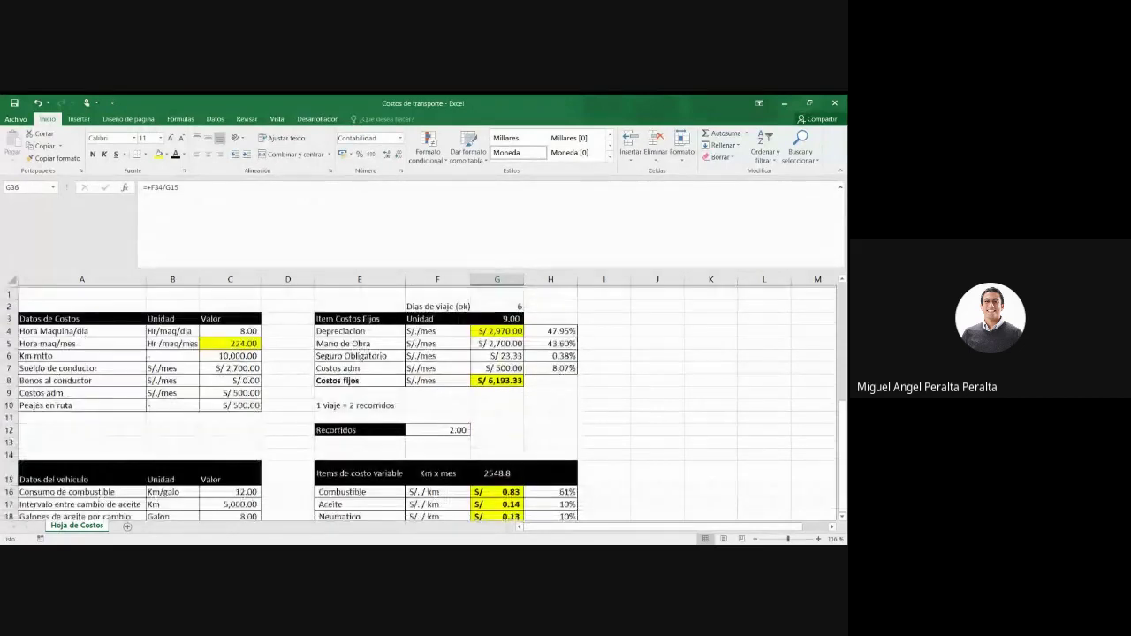